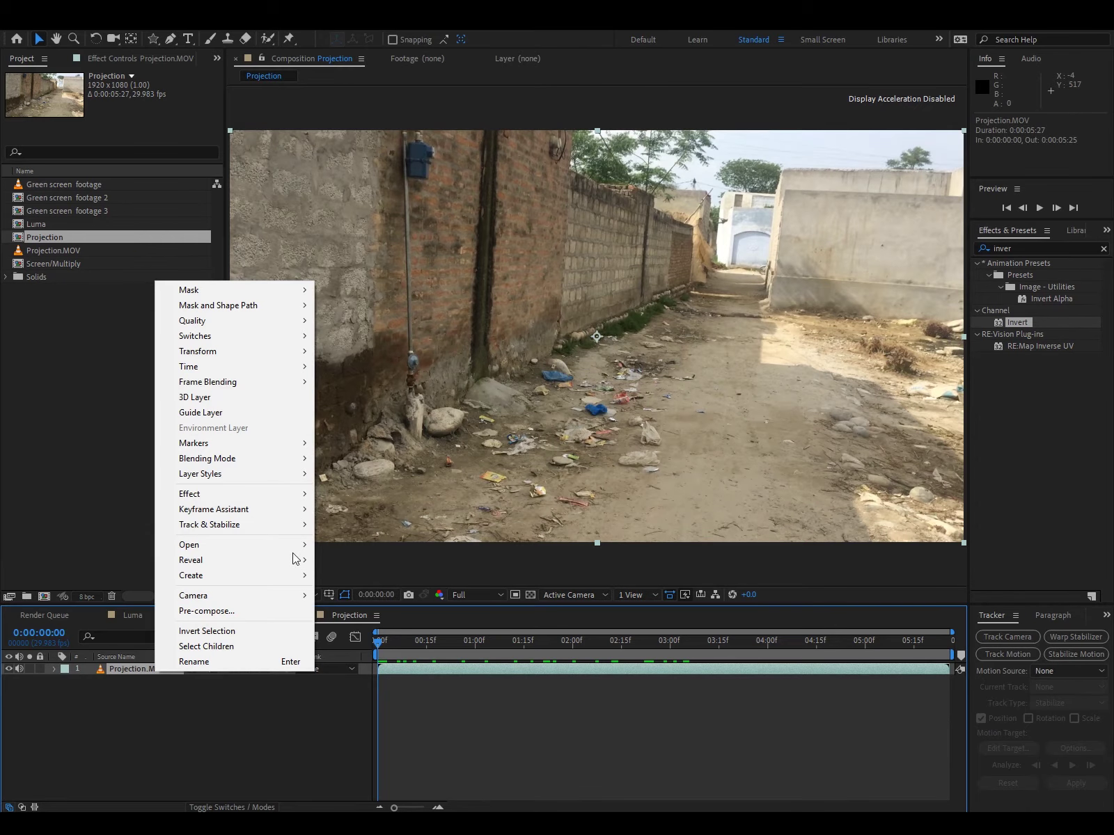
Step: Set the Projection.MOV layer's time stretch factor to 200
mouse_move(258, 364)
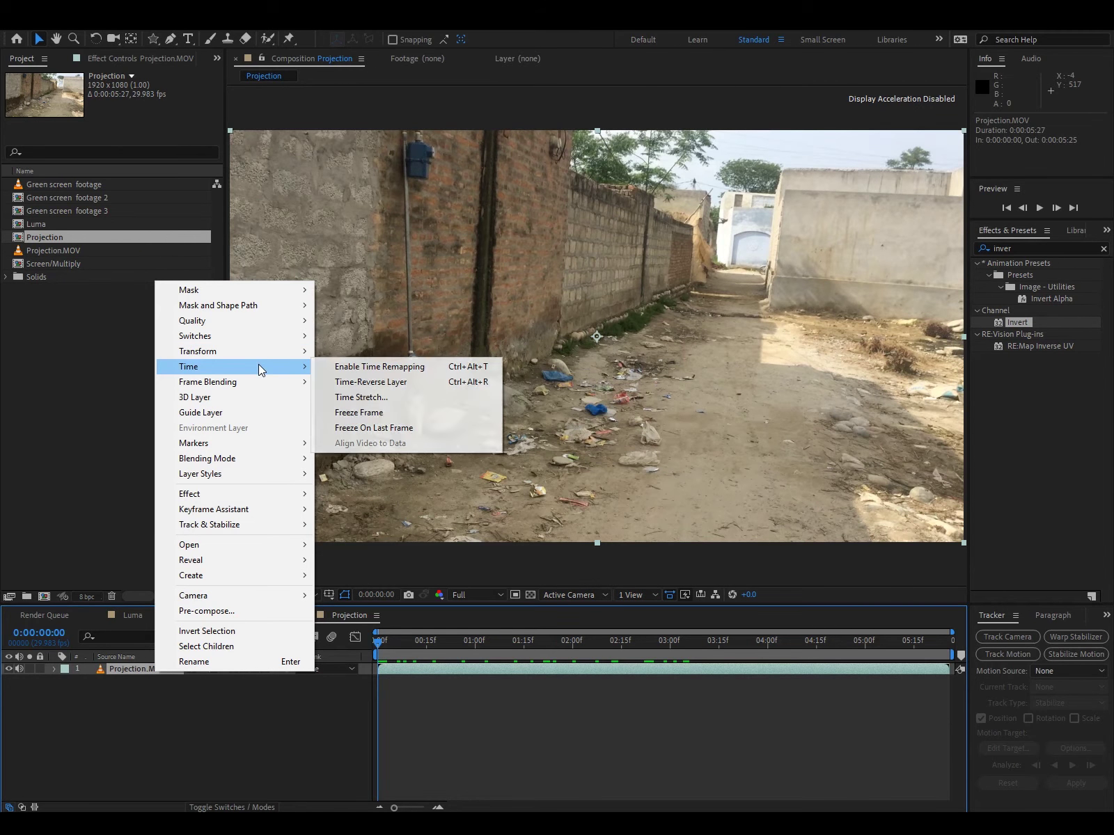
click(363, 398)
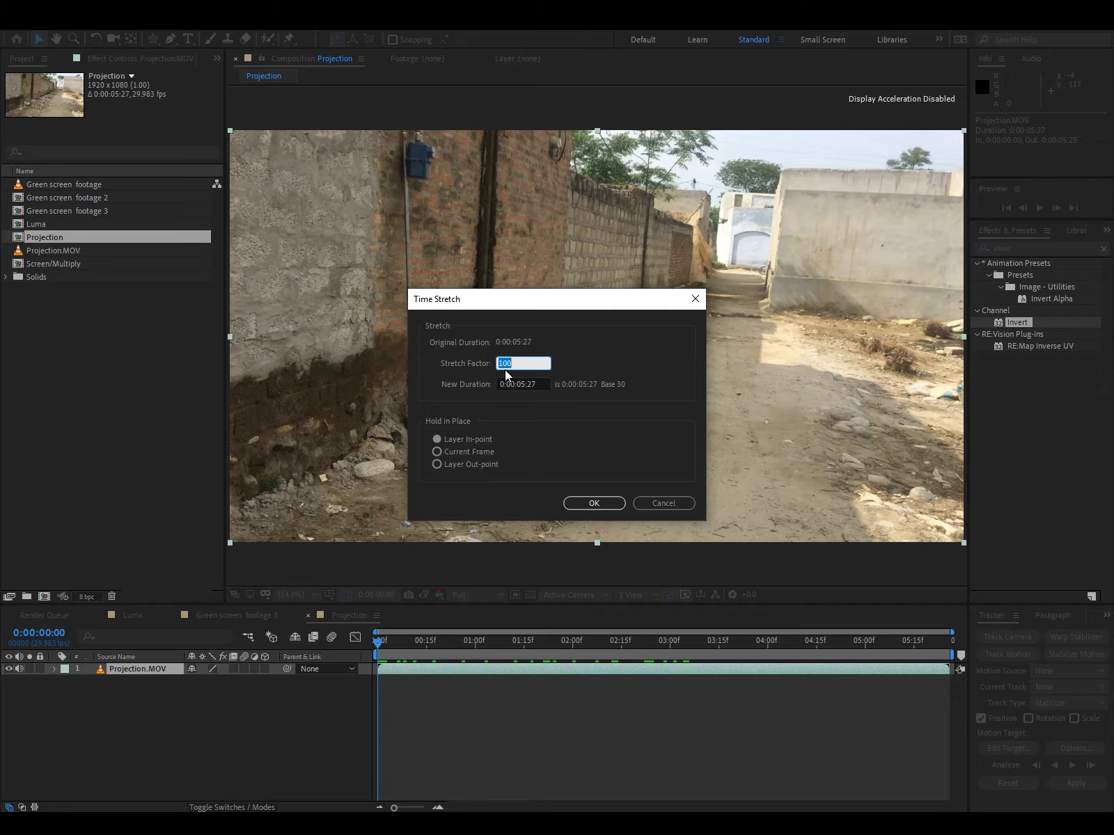
text(200)
click(586, 504)
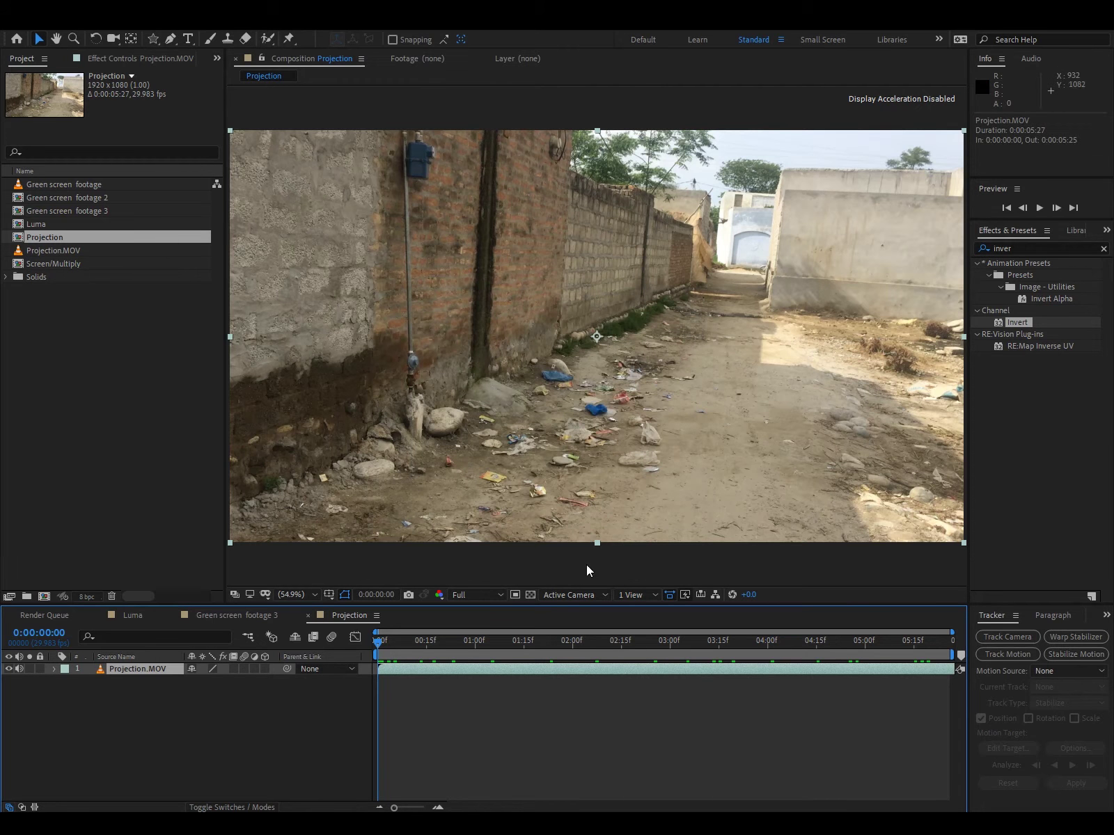
Step: Play back the stretched Projection.MOV layer, replay it from the start of the composition, and select the source footage
key(space)
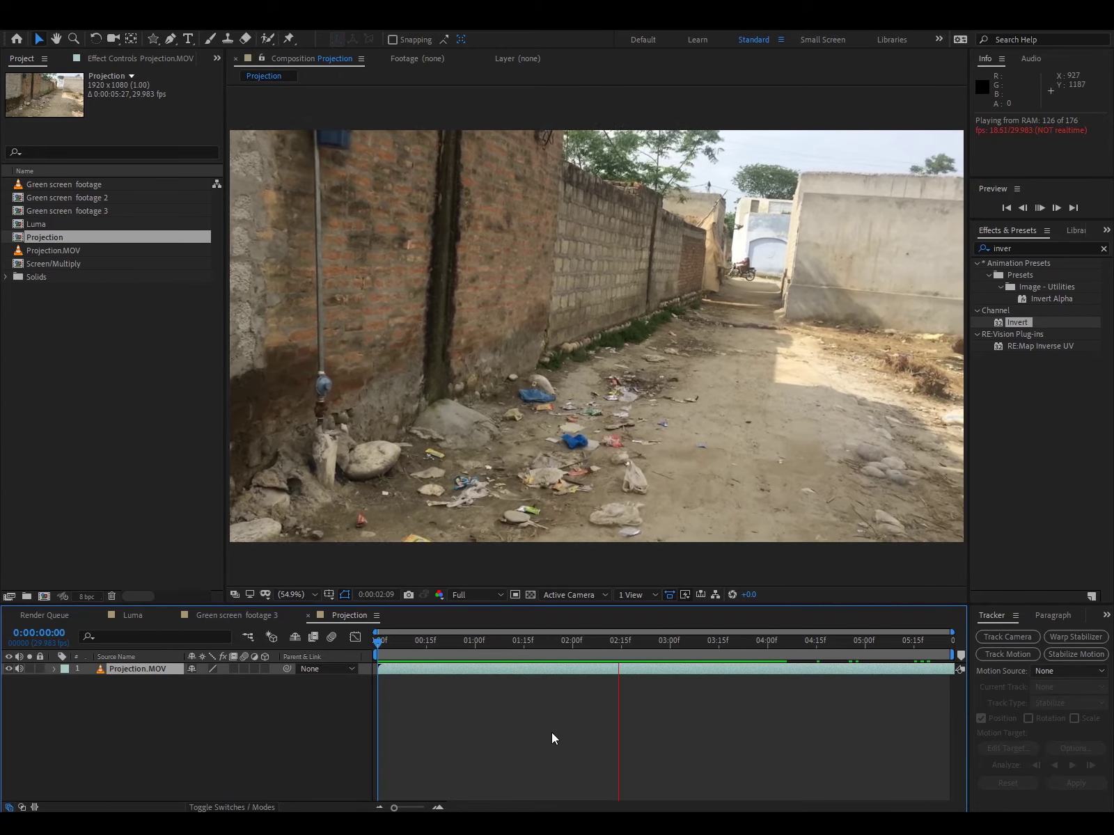
click(655, 680)
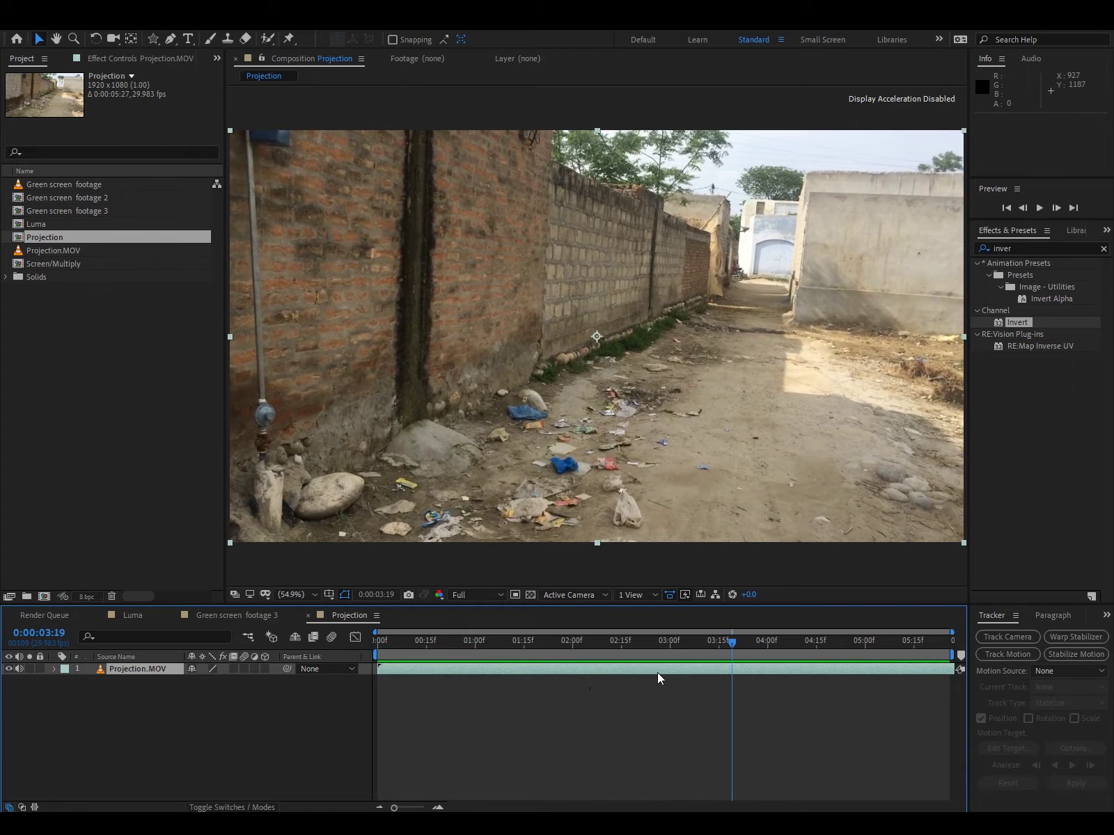
drag(704, 646, 382, 650)
key(space)
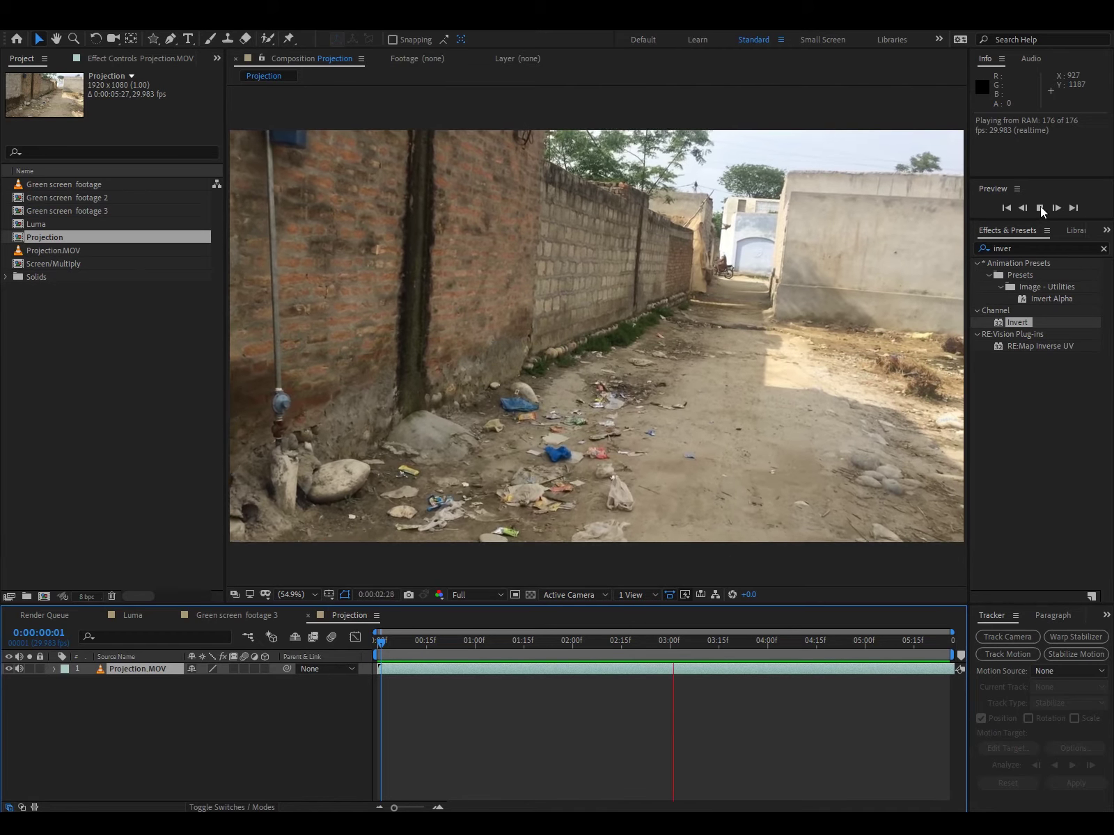
click(1040, 206)
click(54, 250)
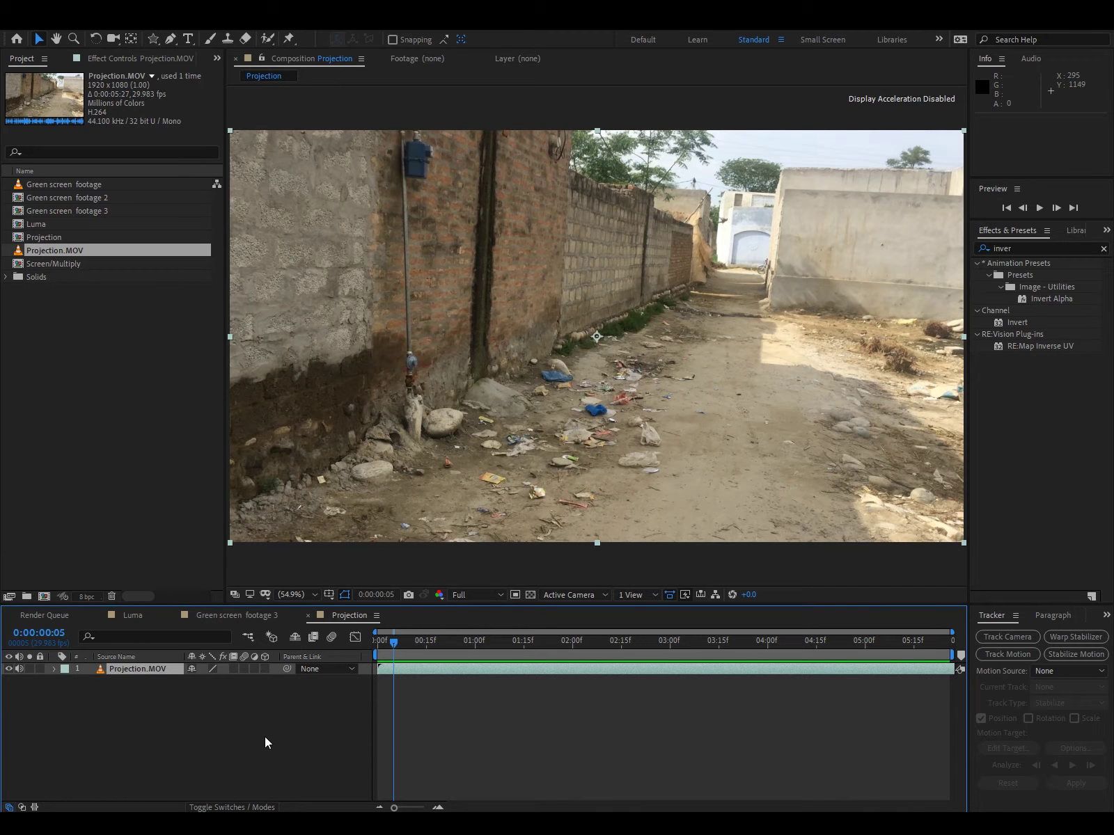
Step: Try frame blending on the Projection.MOV layer with a preview from 0:00:00:20, and turn the blending off
drag(390, 649, 443, 643)
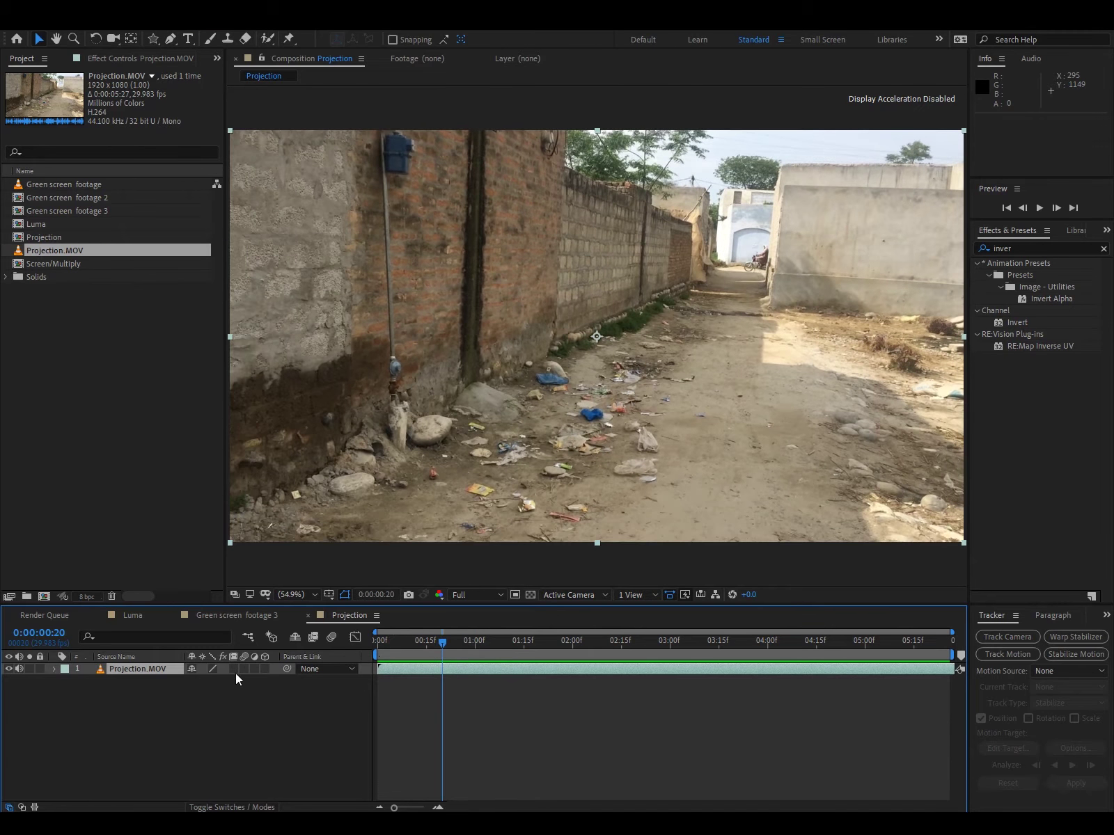
click(236, 668)
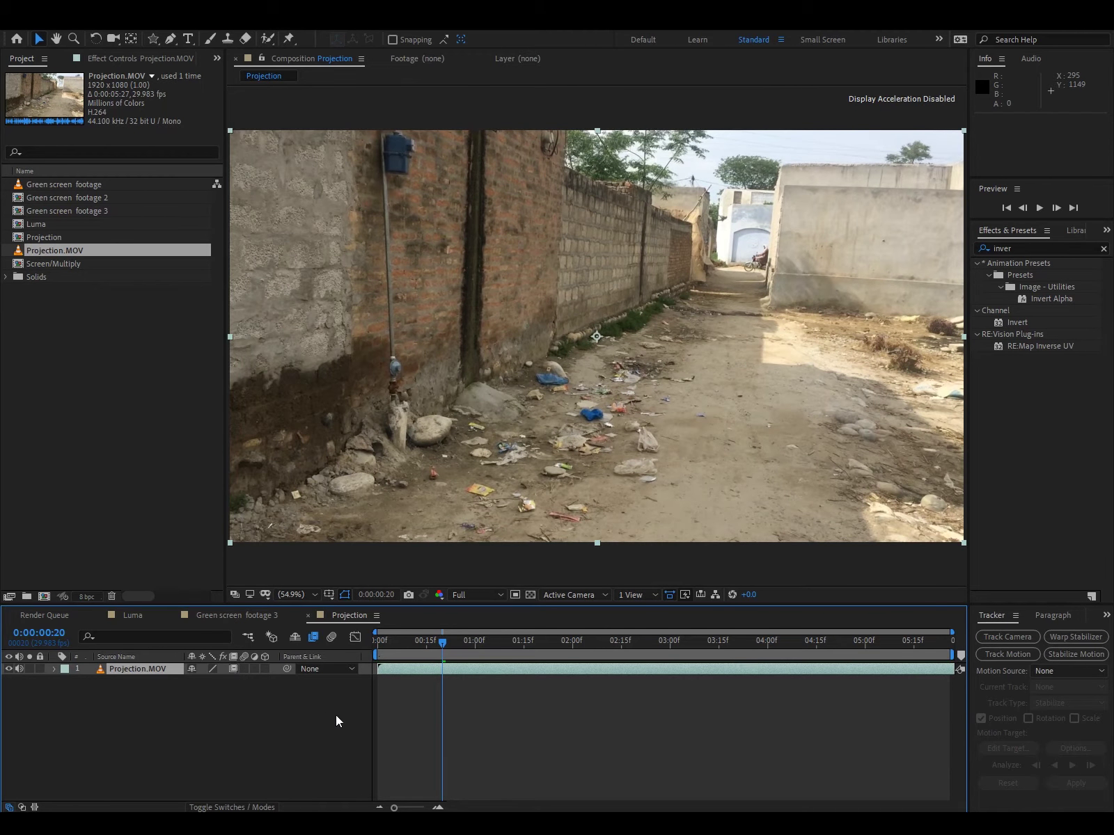
key(space)
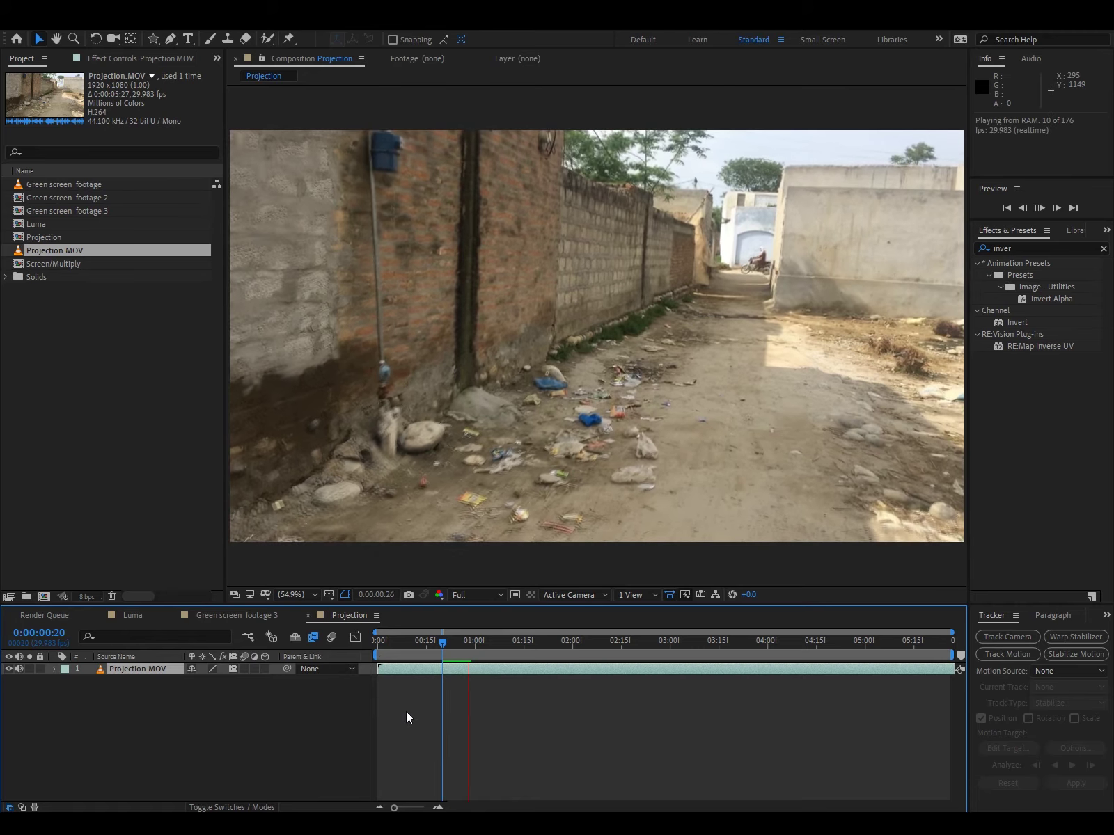
click(266, 670)
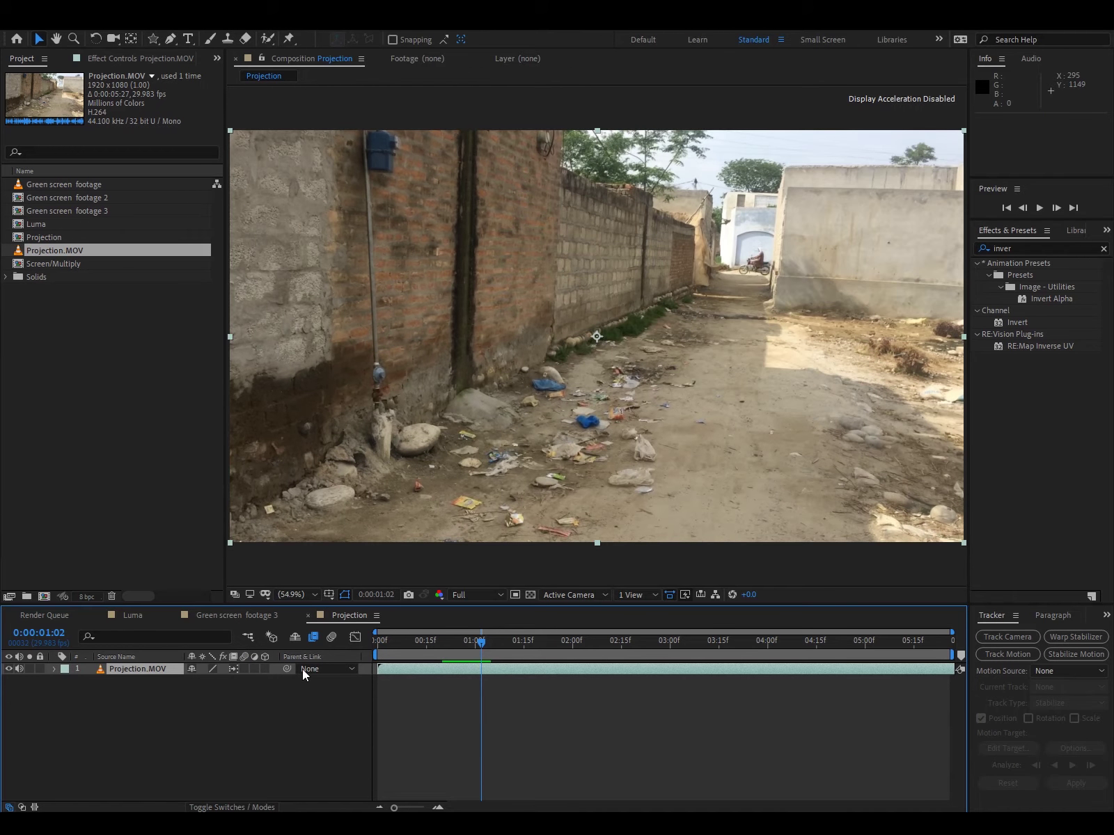
click(235, 668)
Step: Step frame by frame from 0:00:00:17 to 0:00:00:21 to examine the slowed footage without frame blending
drag(443, 642, 432, 648)
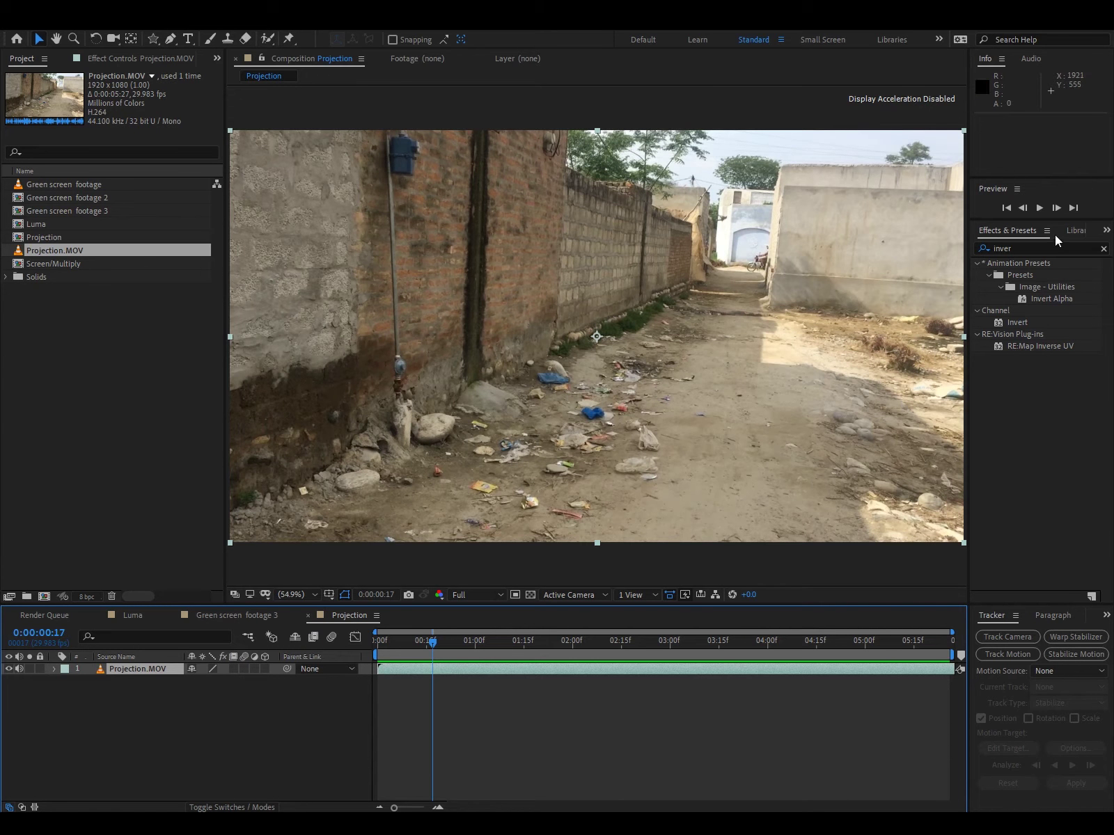
click(1057, 207)
click(1058, 207)
click(1027, 211)
click(1028, 211)
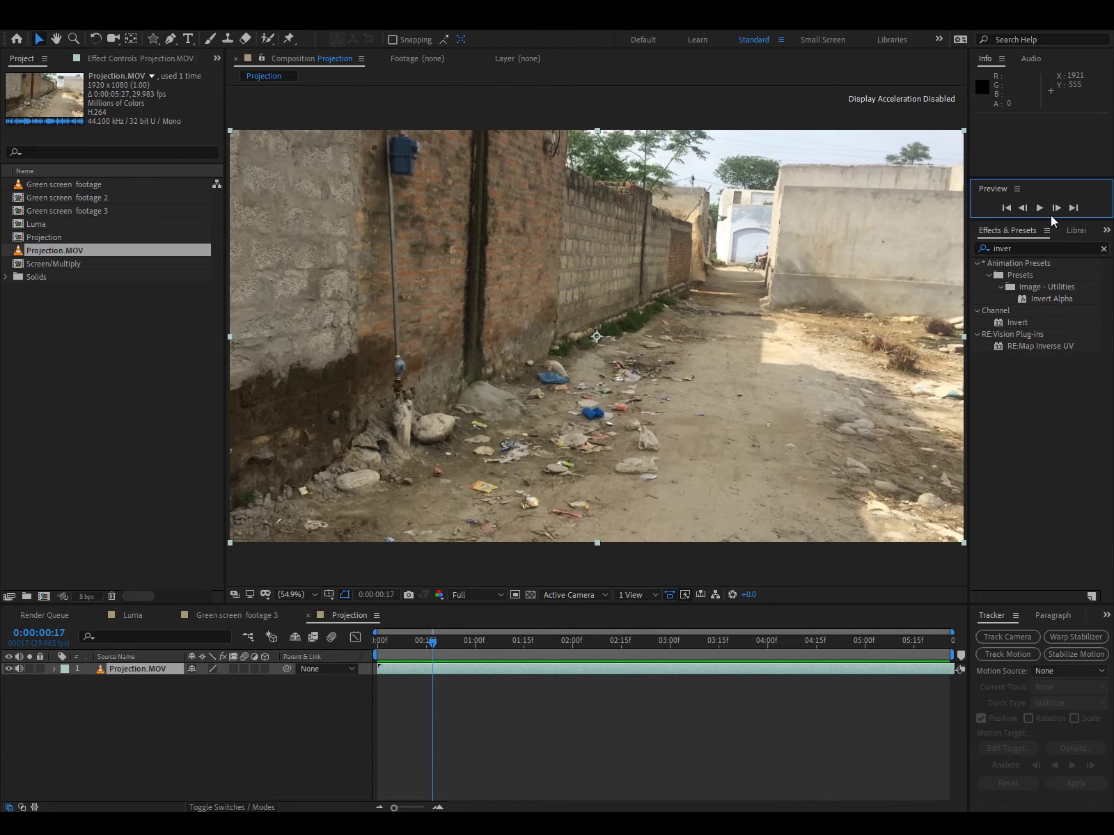
click(1053, 208)
click(1054, 209)
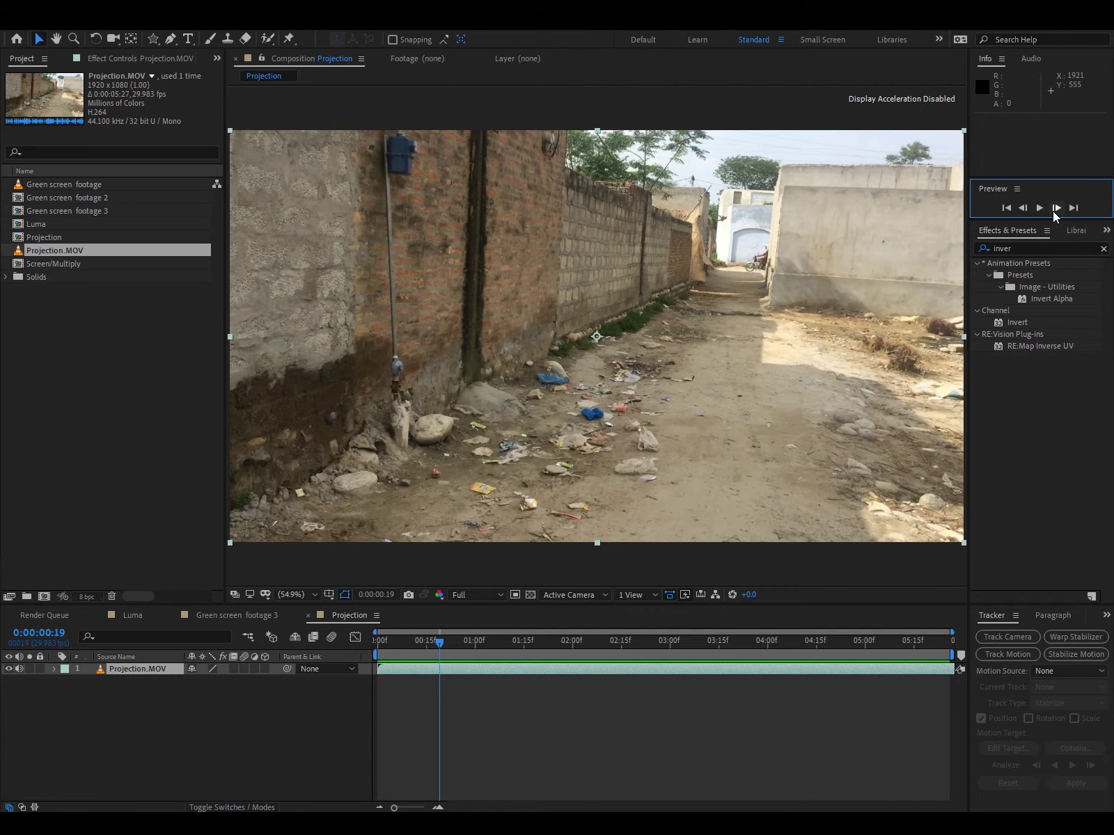
click(1053, 211)
click(1053, 210)
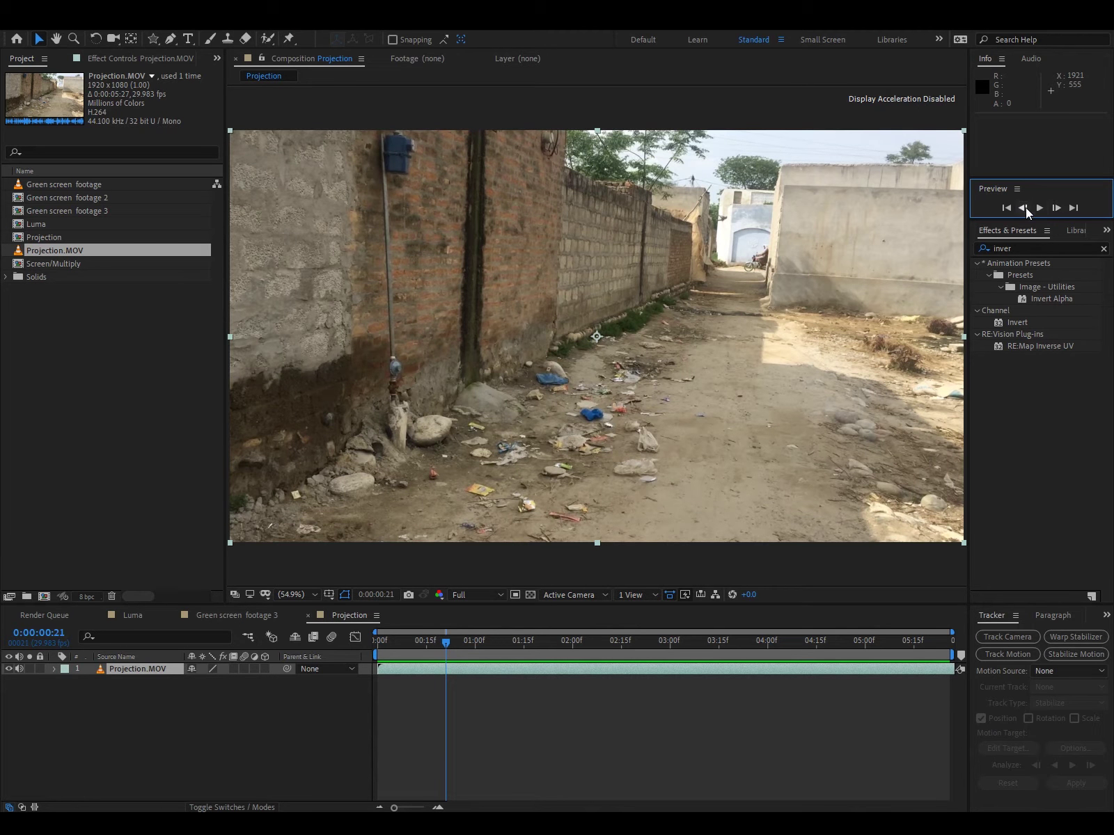
Step: Enable frame blending on the Projection.MOV layer and step through the frames following 0:00:00:21
click(231, 668)
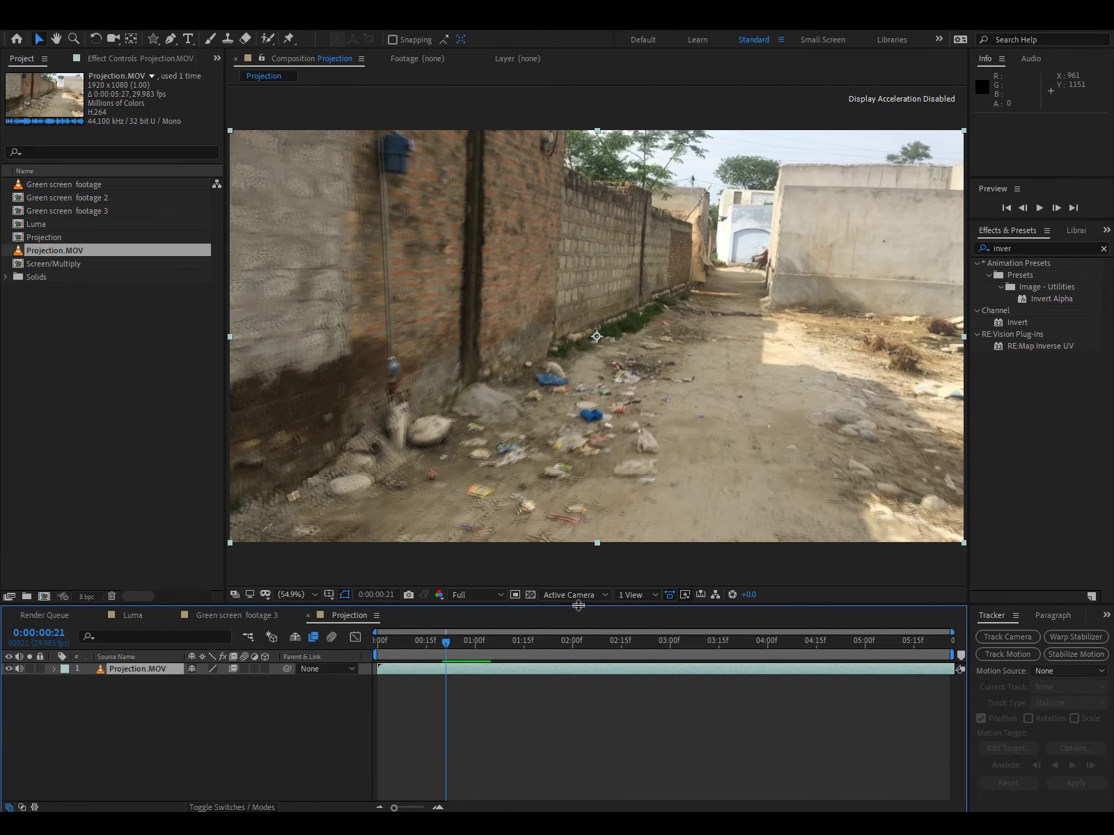
click(1057, 207)
click(1056, 207)
click(1056, 208)
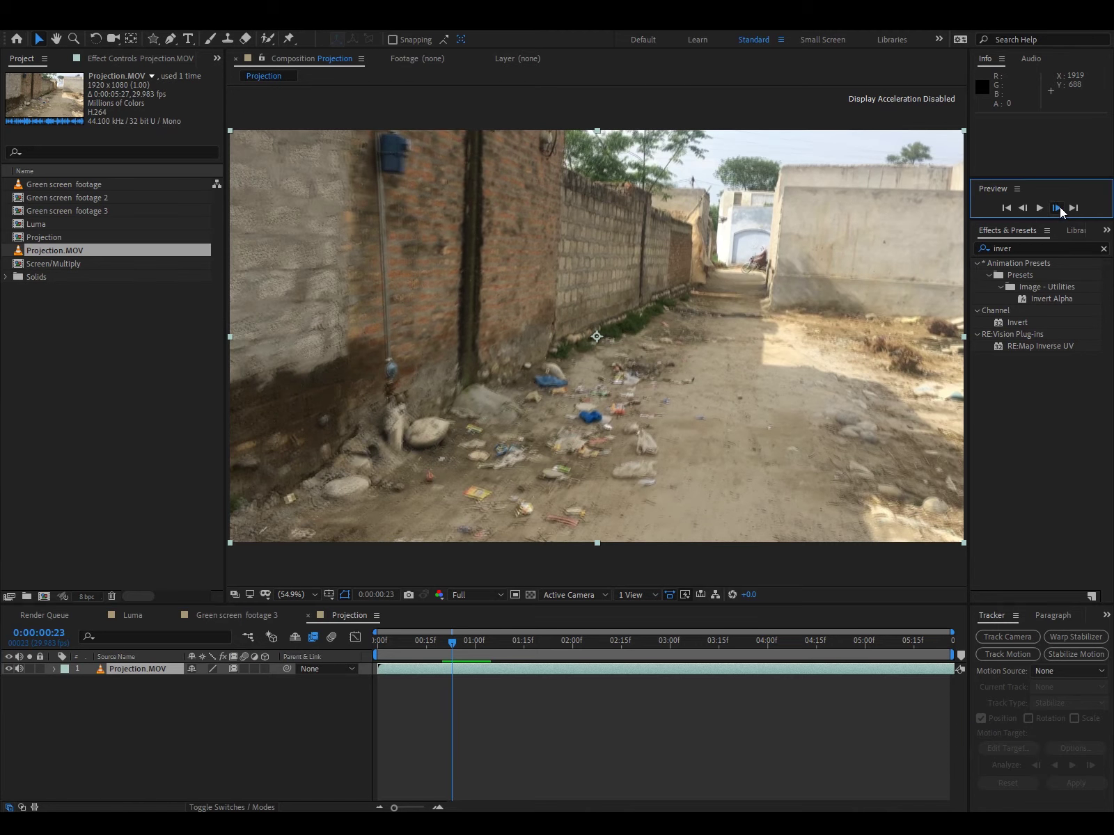
click(1061, 207)
click(1060, 208)
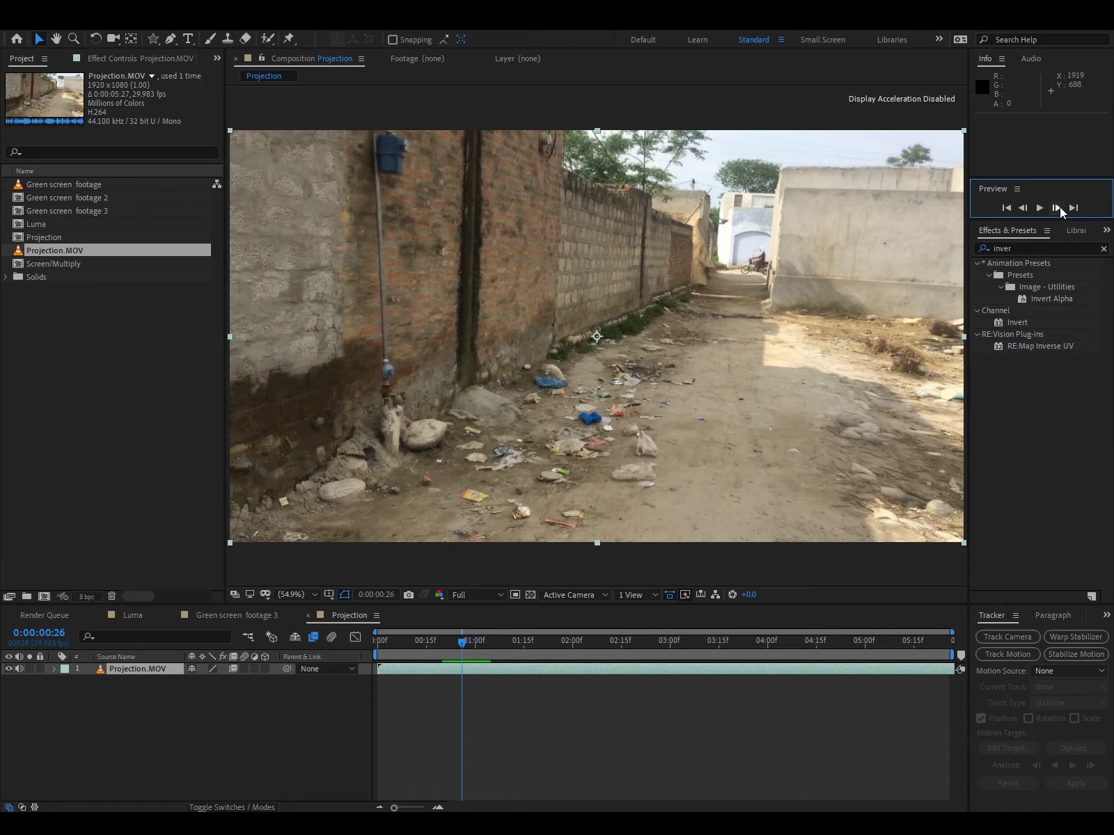
click(1060, 207)
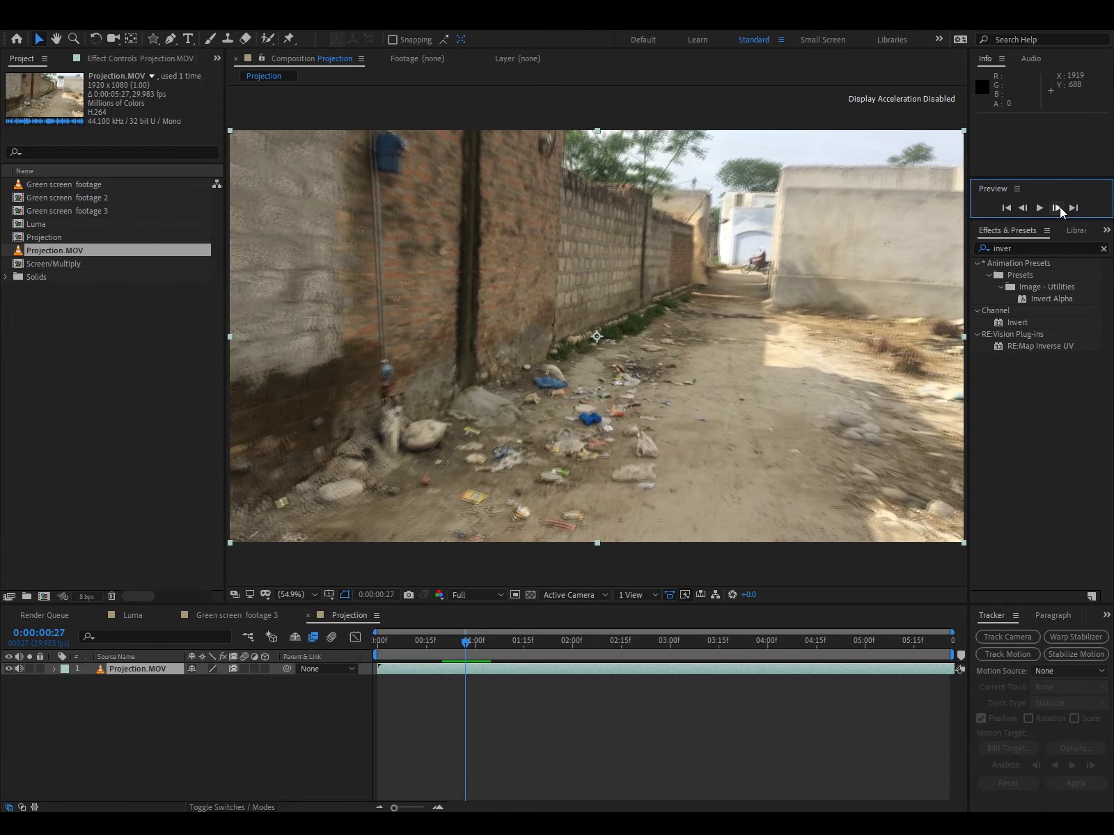
click(1023, 212)
Step: Preview the frame-blended Projection.MOV layer from the start of the composition and replay it
drag(462, 648, 371, 643)
key(space)
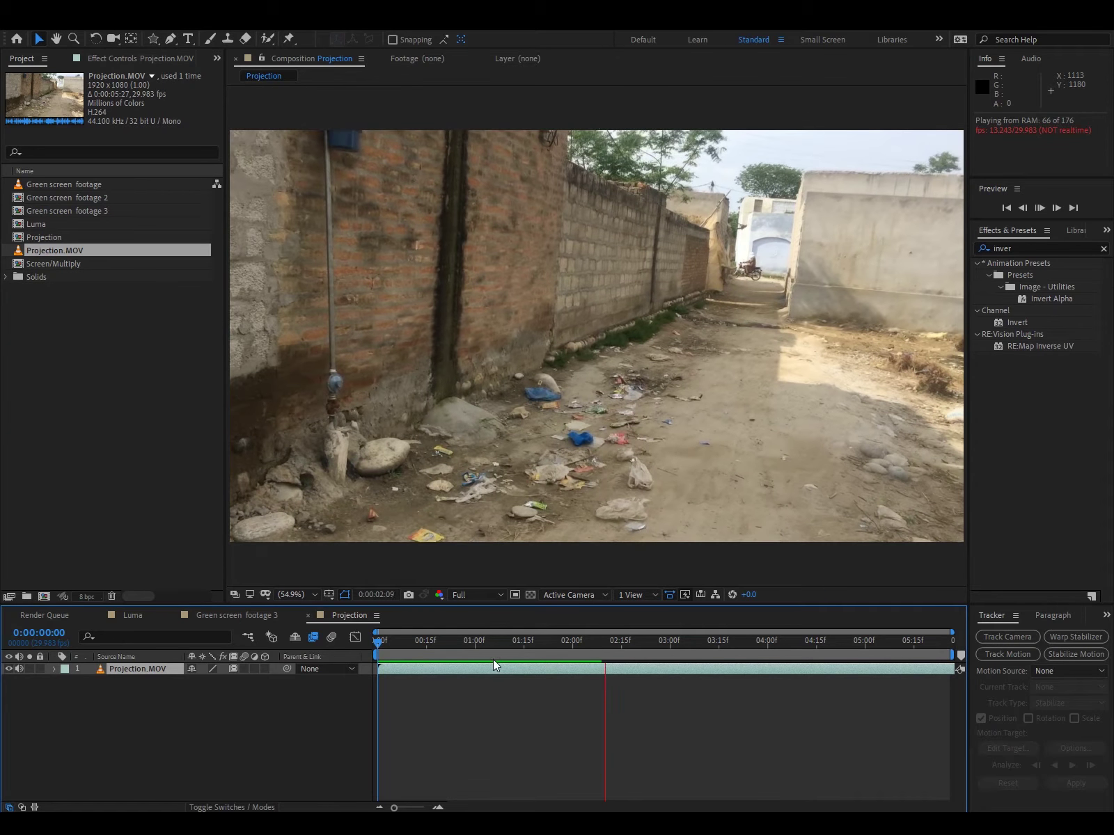
key(space)
drag(562, 645, 359, 650)
key(space)
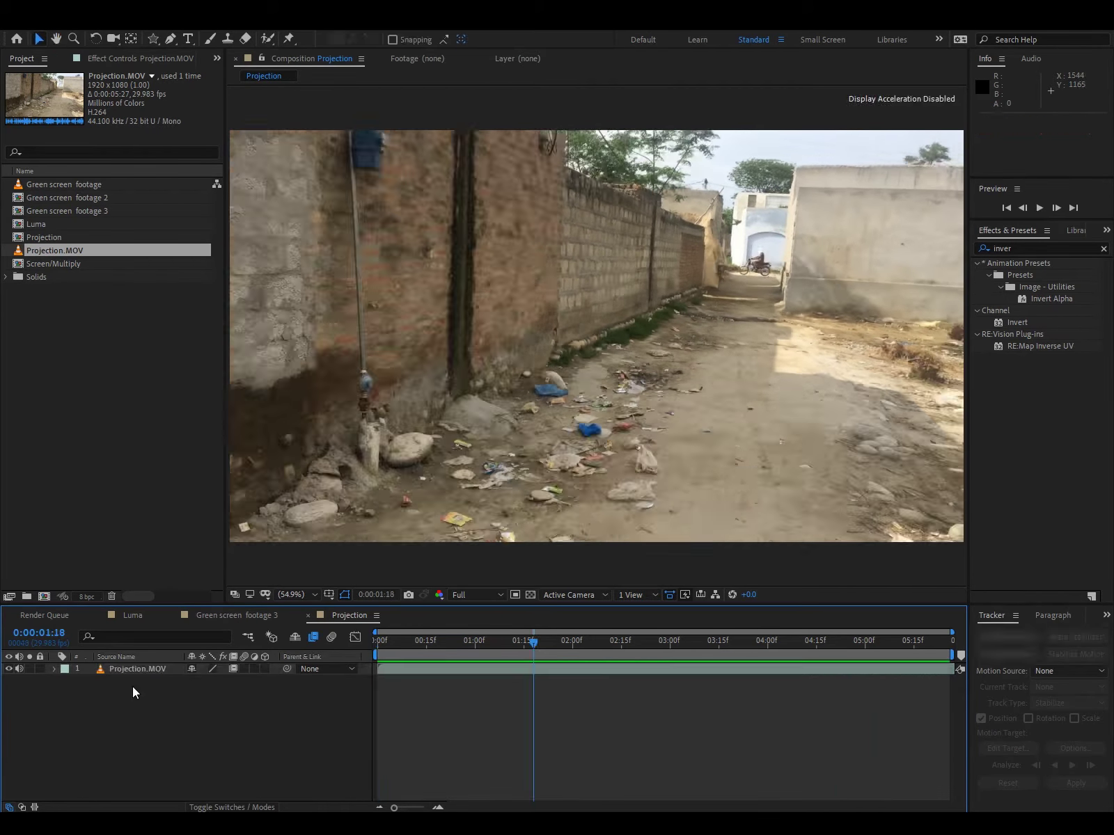
Step: Set the Projection.MOV layer's time stretch factor to 100
click(146, 669)
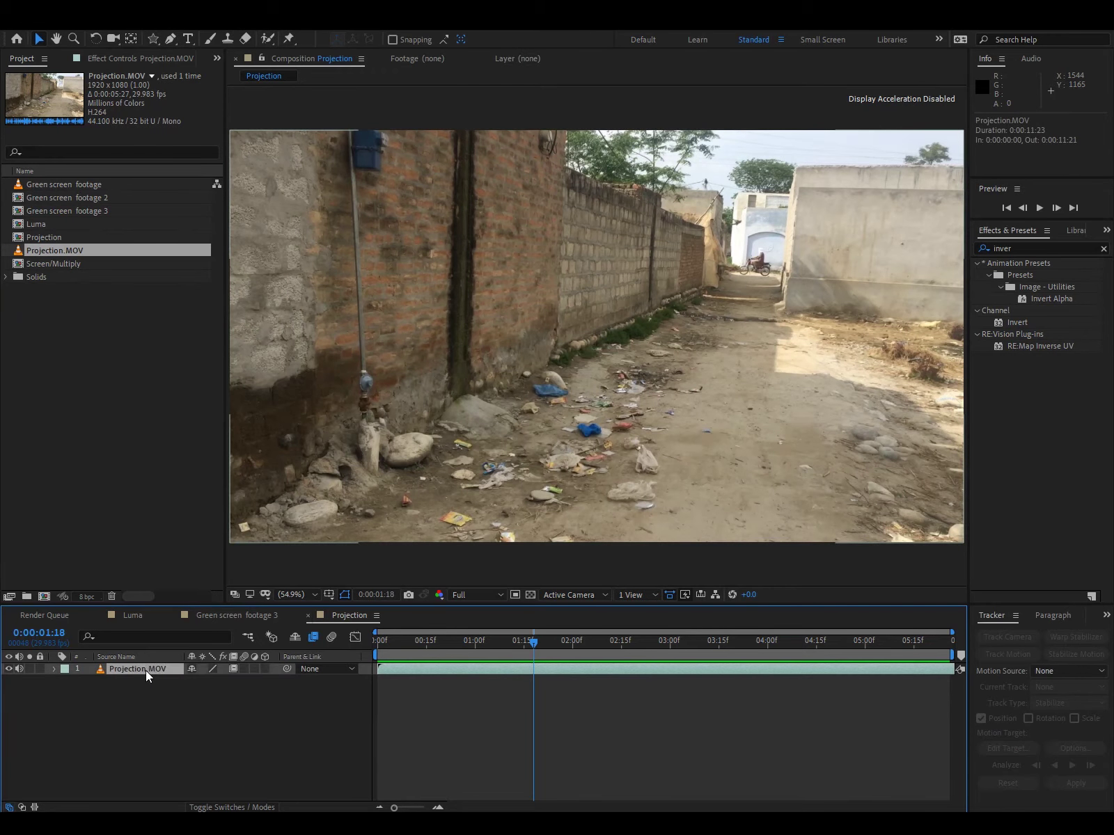
right_click(146, 670)
mouse_move(259, 367)
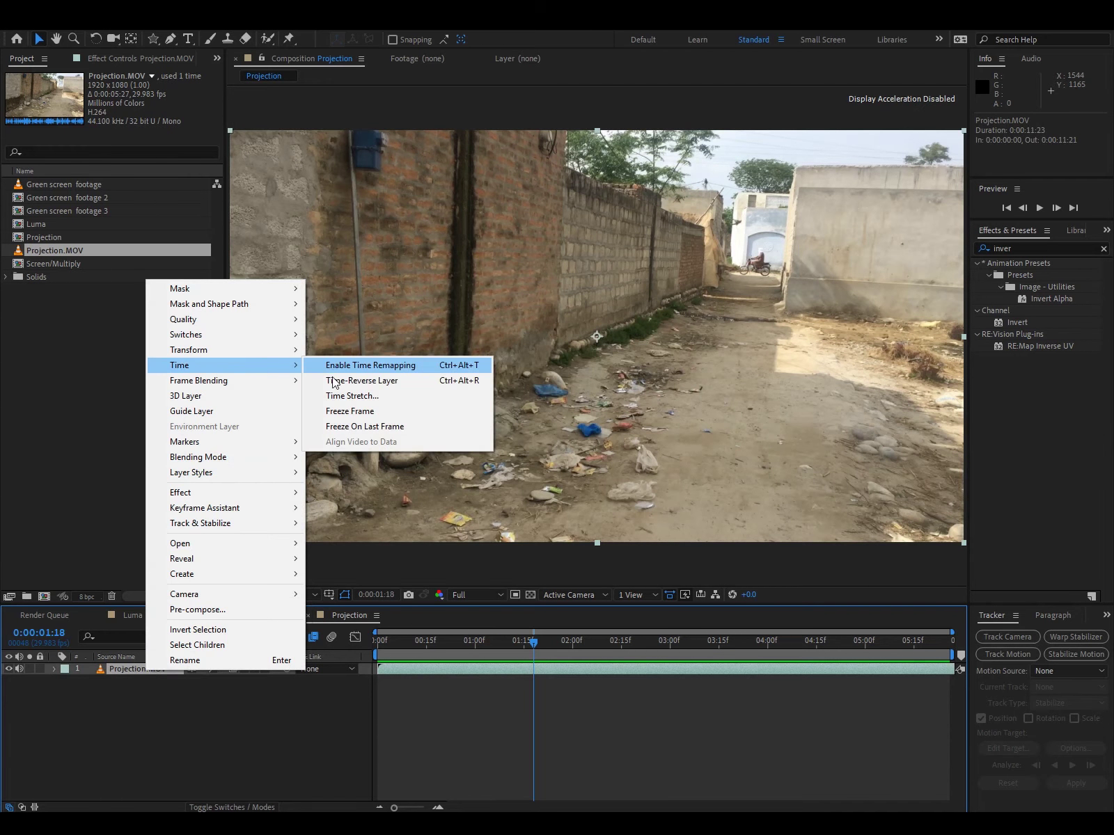
click(334, 395)
text(100)
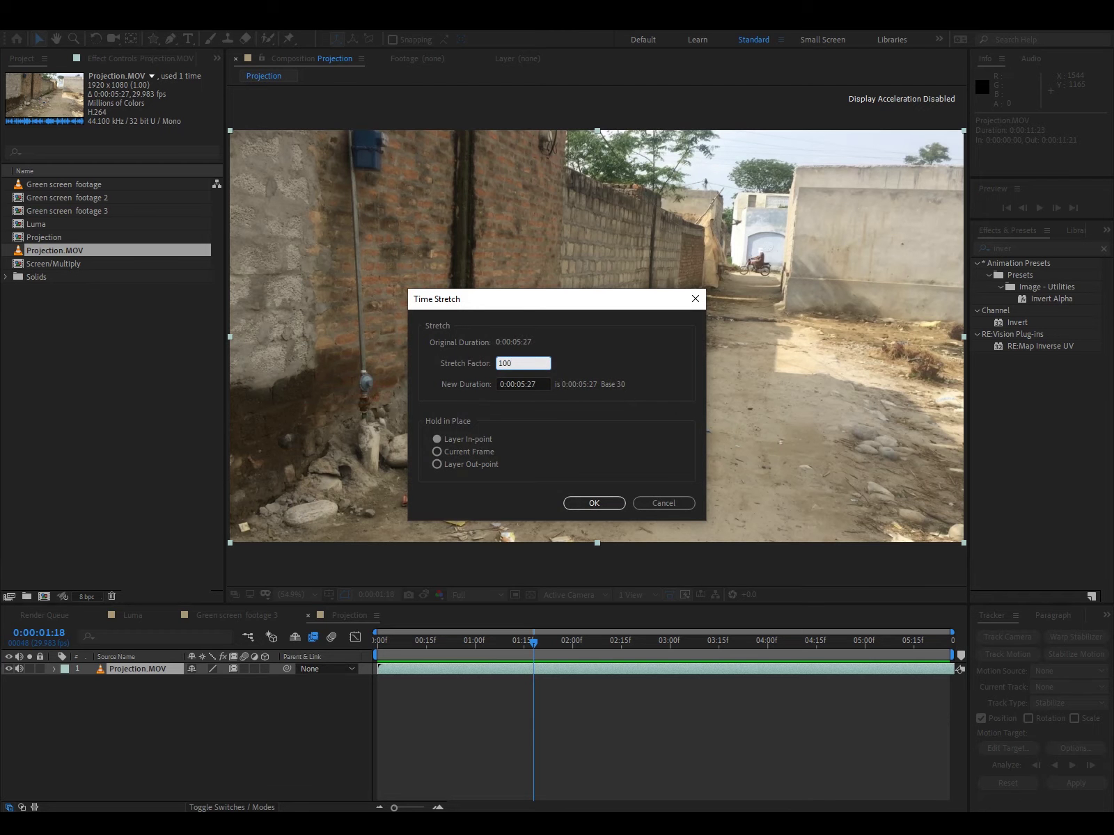
key(Return)
Step: Play the composition from the start to check the footage at its original speed
drag(532, 649, 362, 639)
key(space)
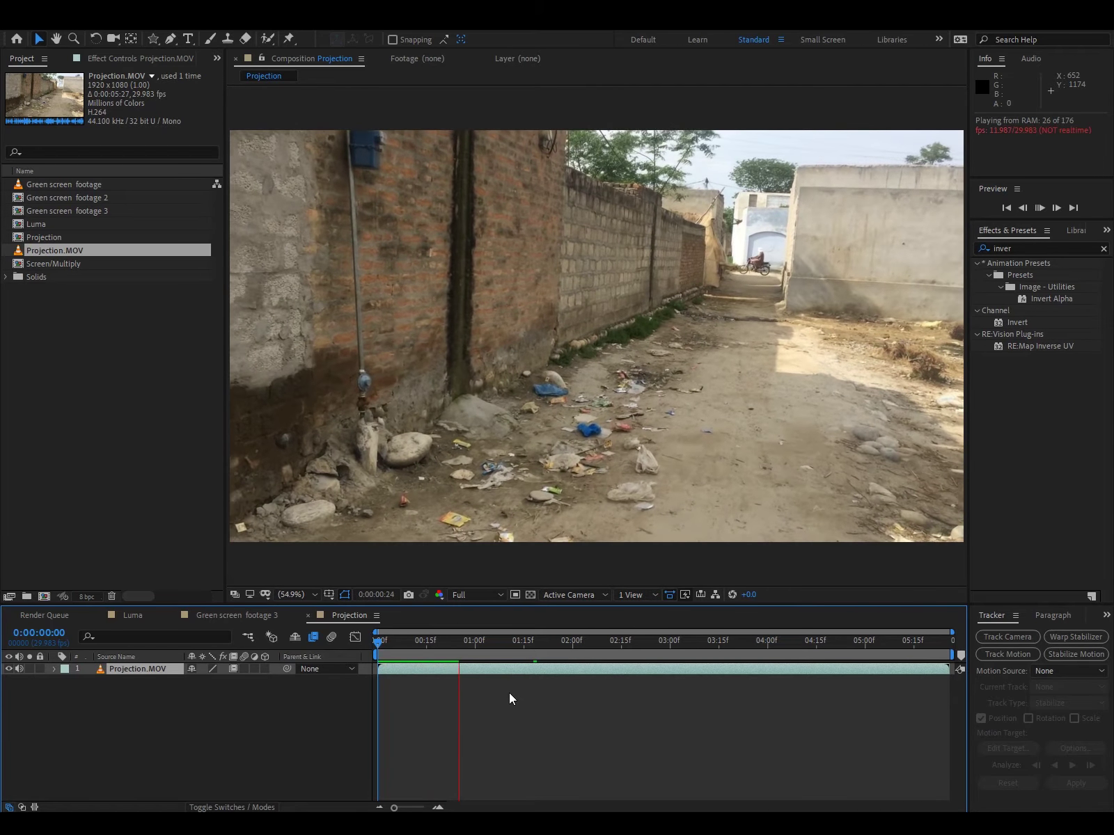
key(space)
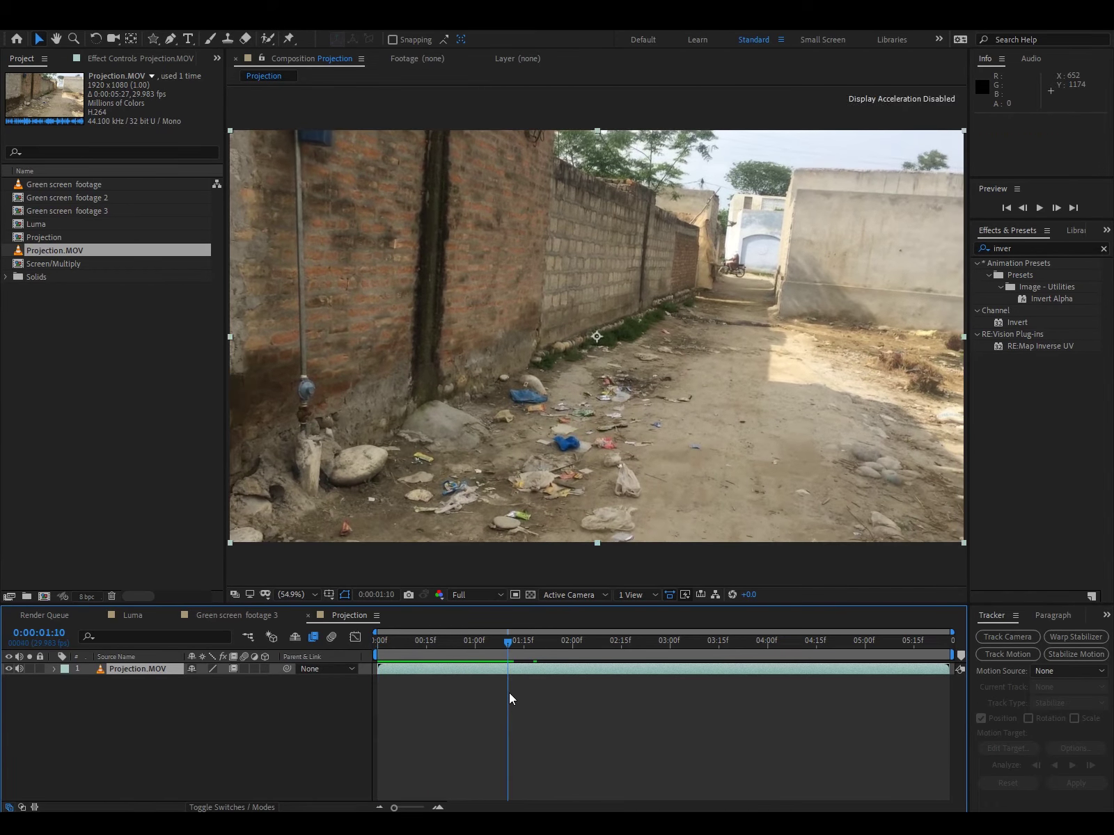
key(space)
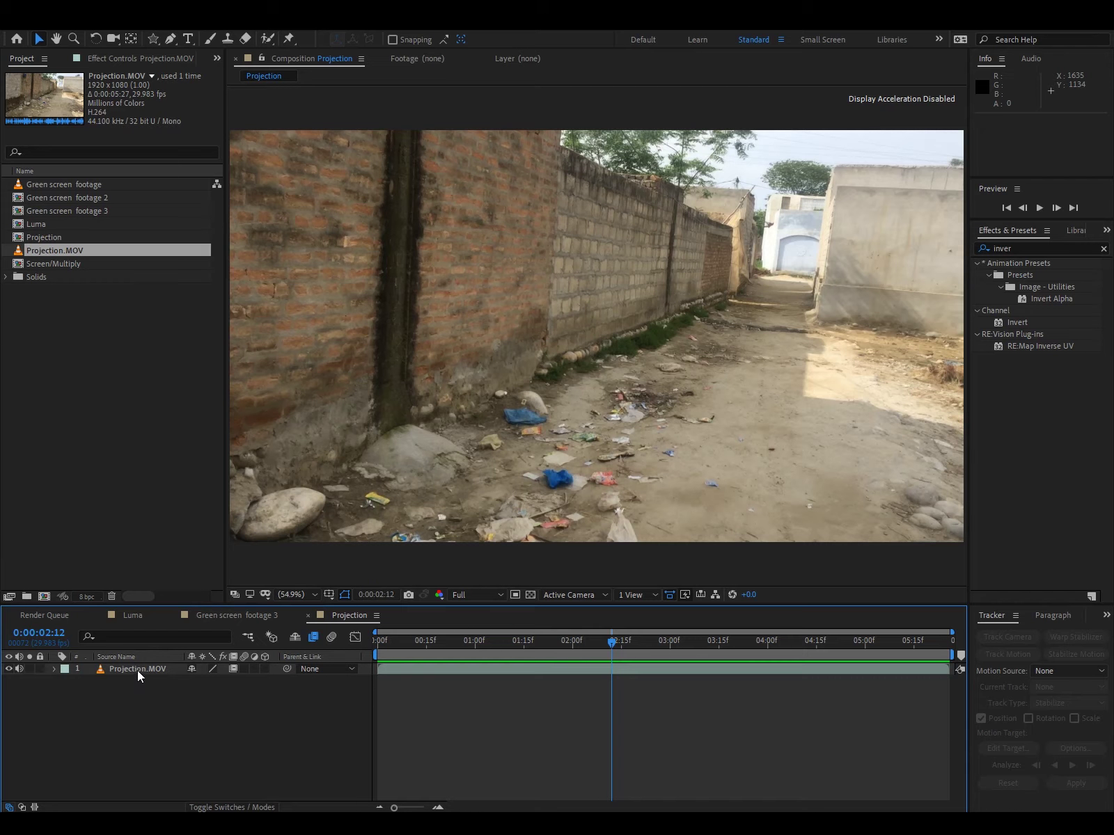
Step: Try time-reversing the Projection.MOV layer with a preview from the start, and undo the reversal
right_click(138, 668)
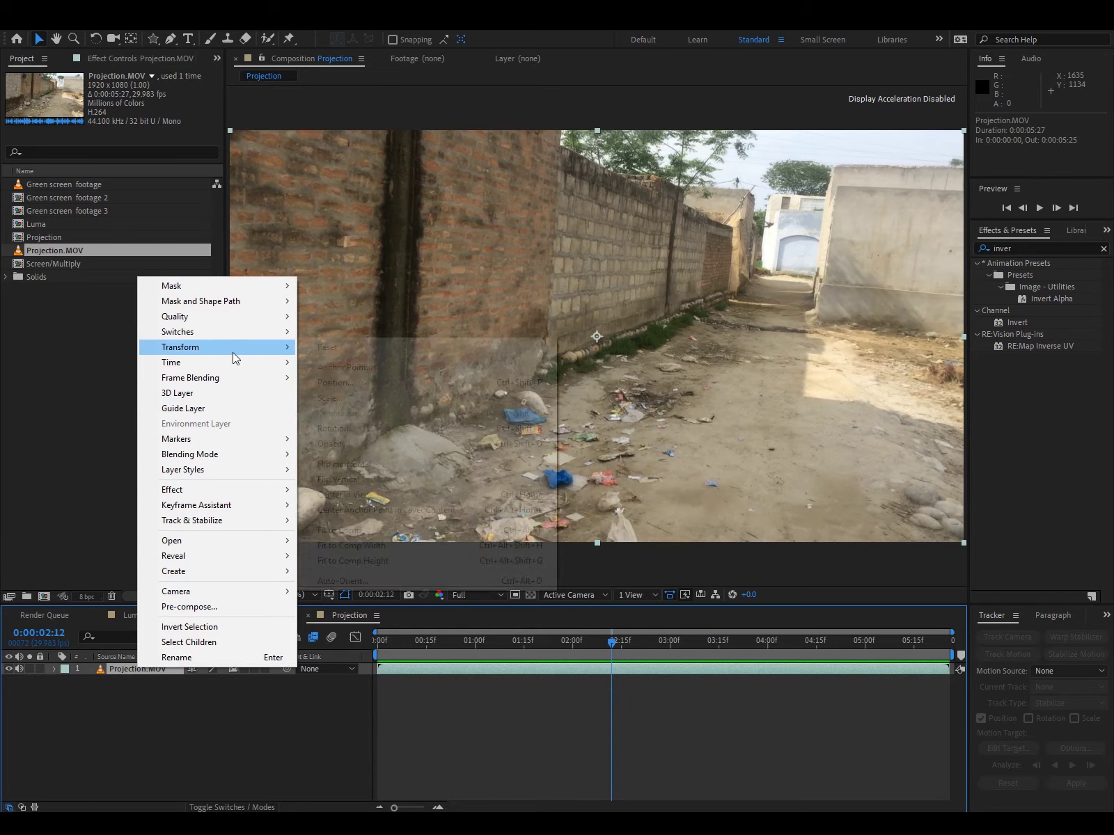
mouse_move(285, 377)
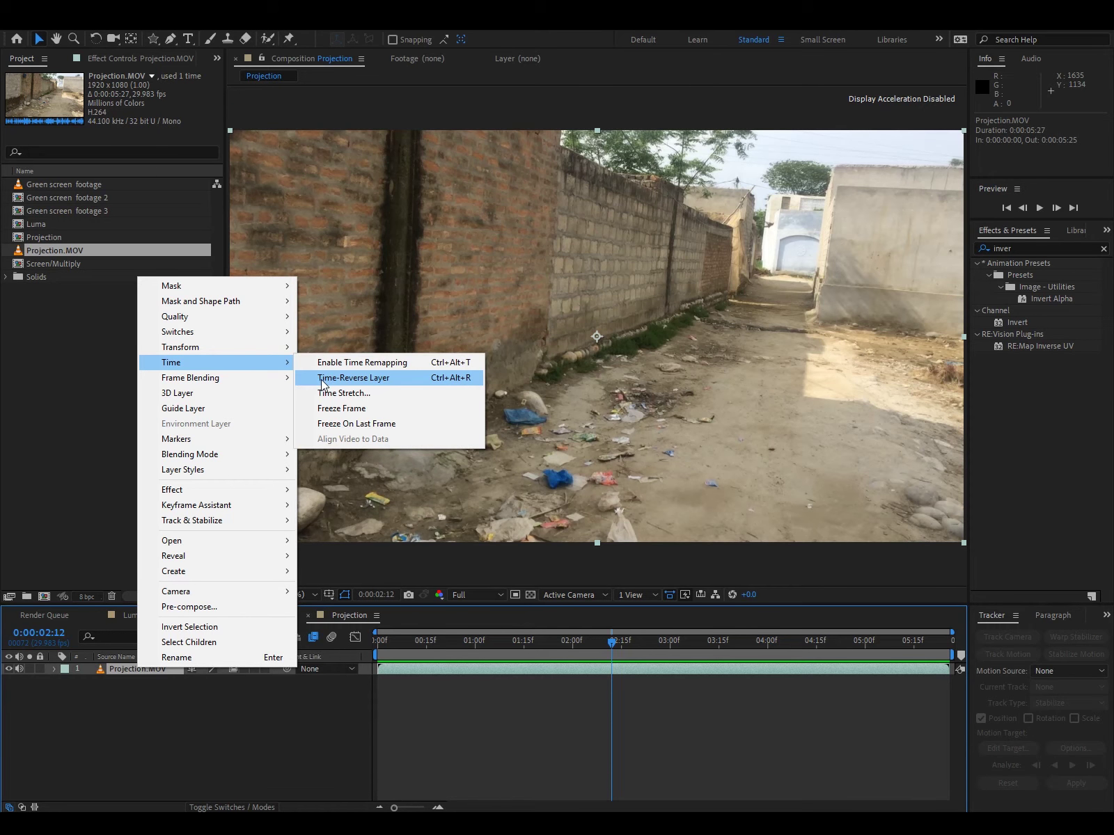
click(321, 381)
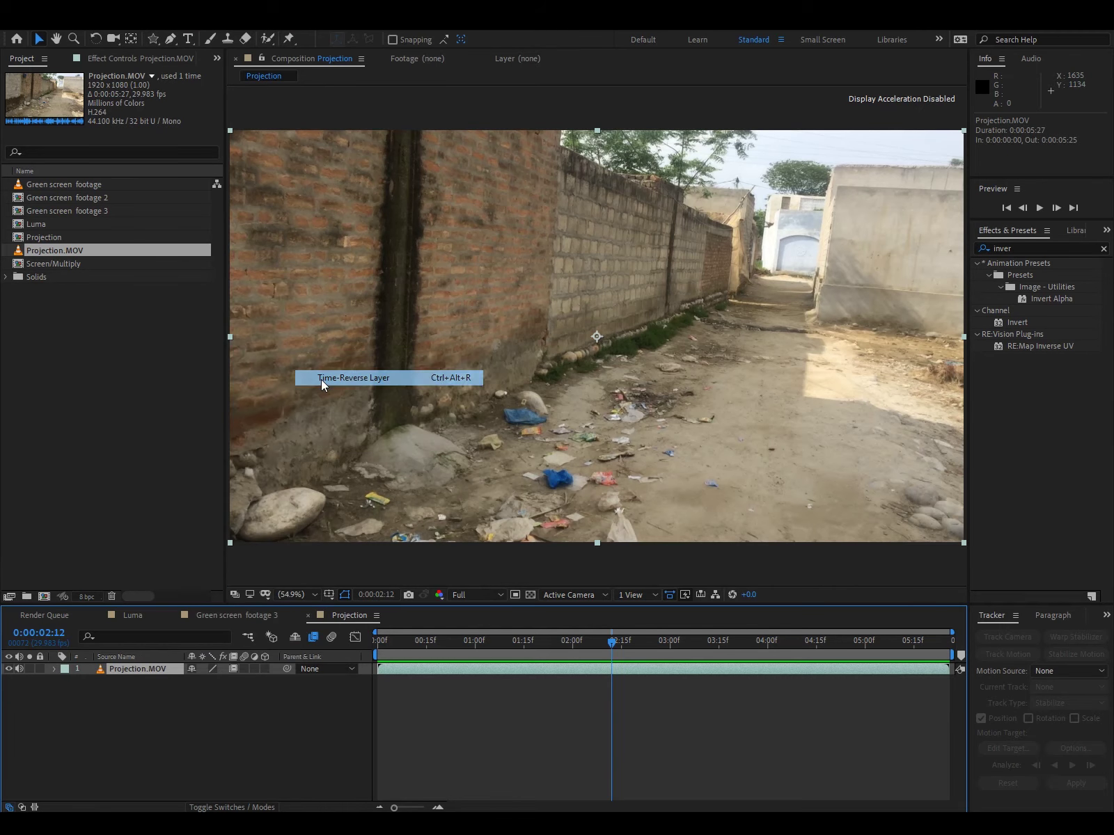
drag(607, 643, 378, 660)
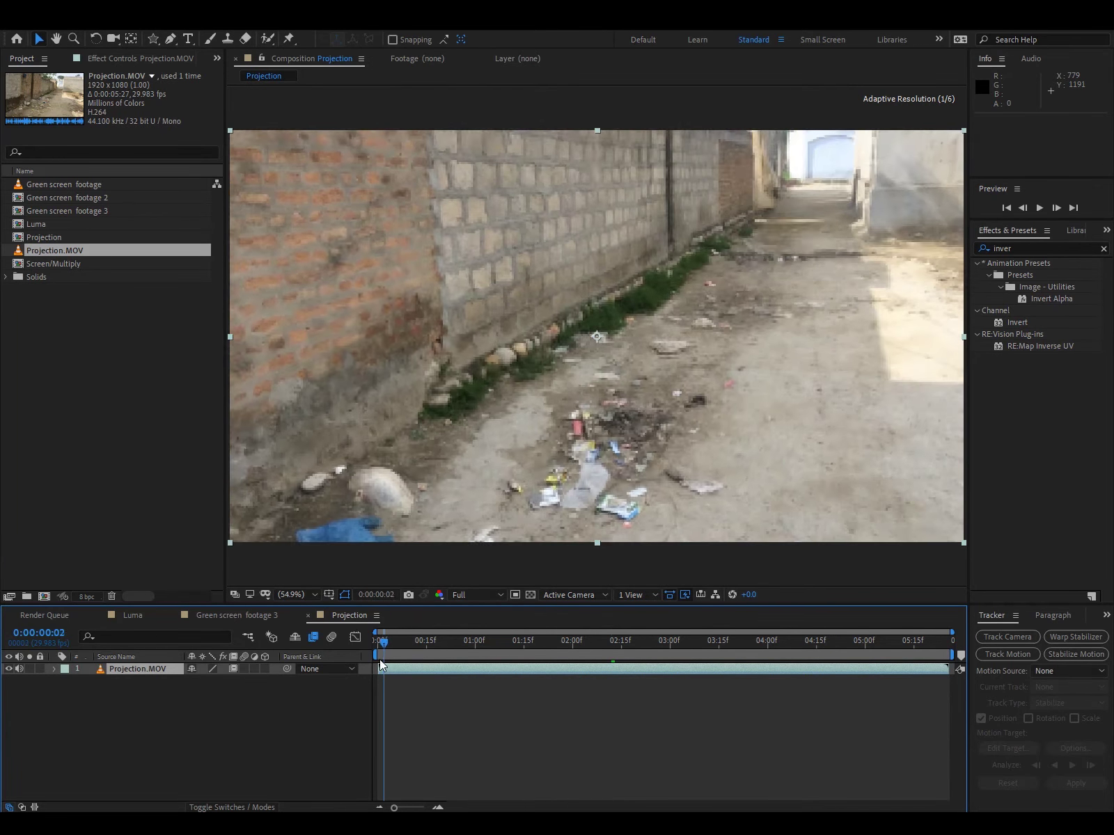
key(space)
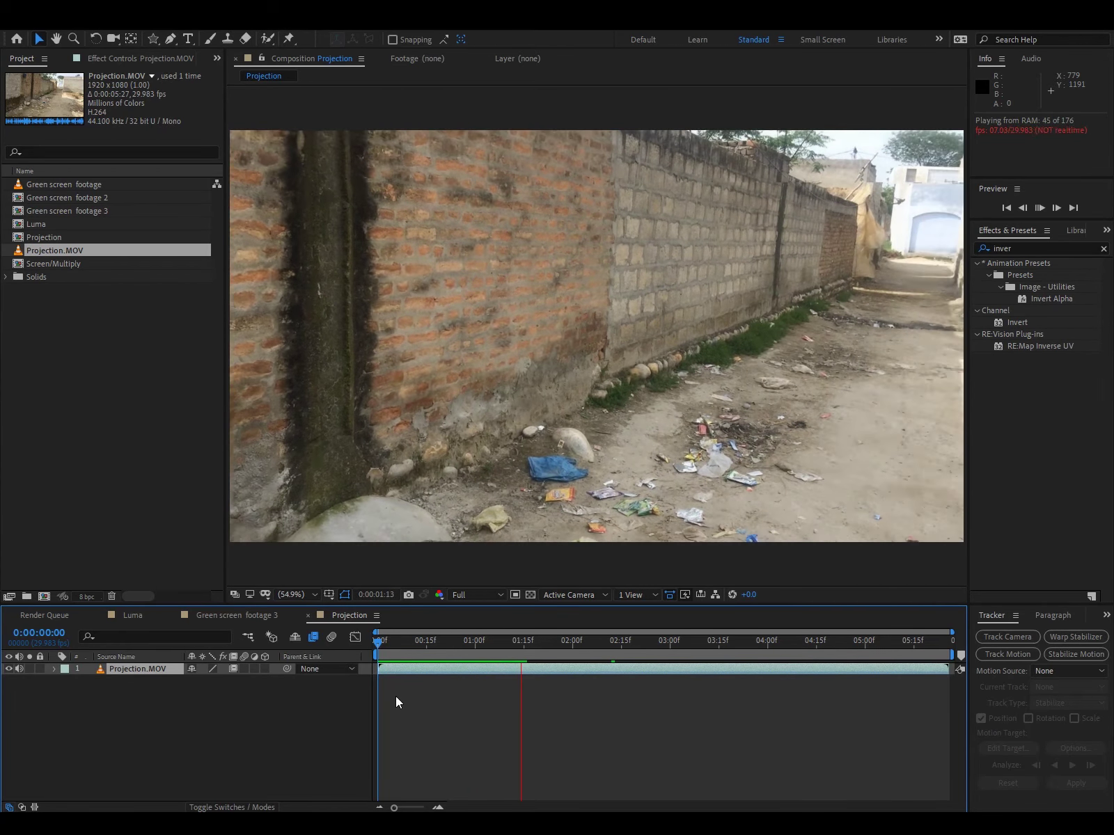
key(space)
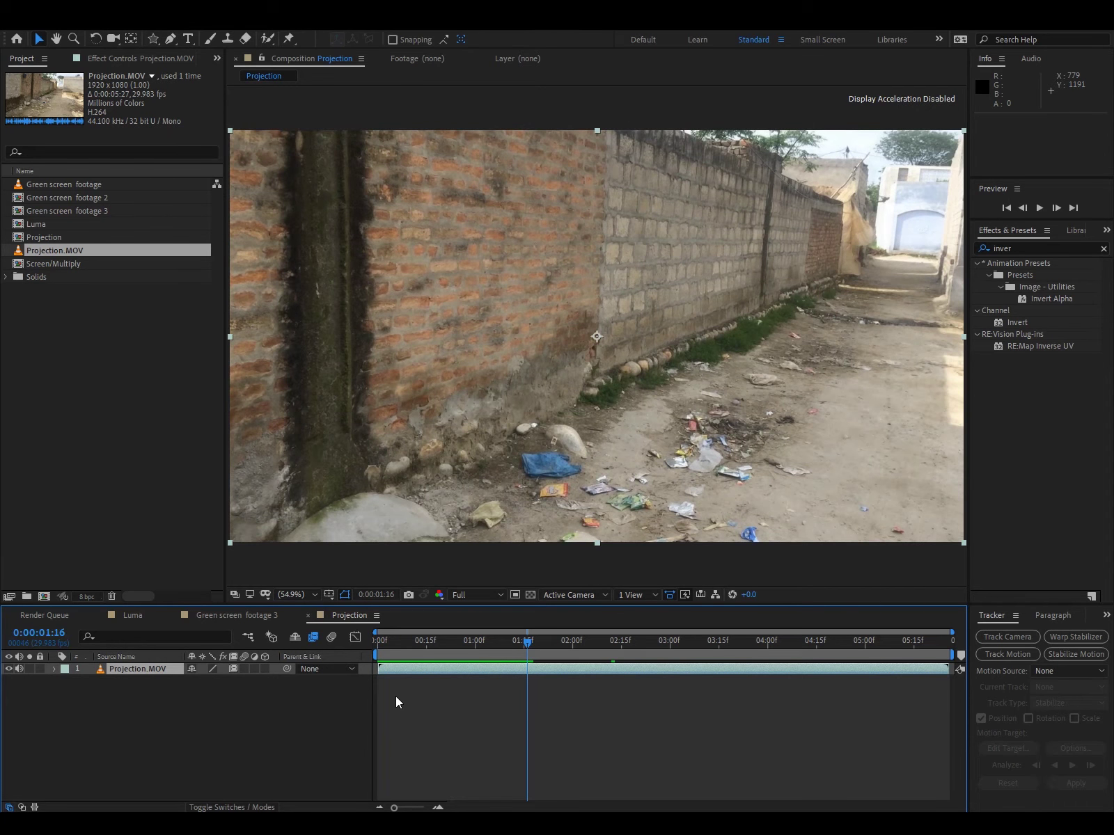
key(ctrl+z)
Step: Enable time remapping on the Projection.MOV layer
drag(527, 642, 413, 641)
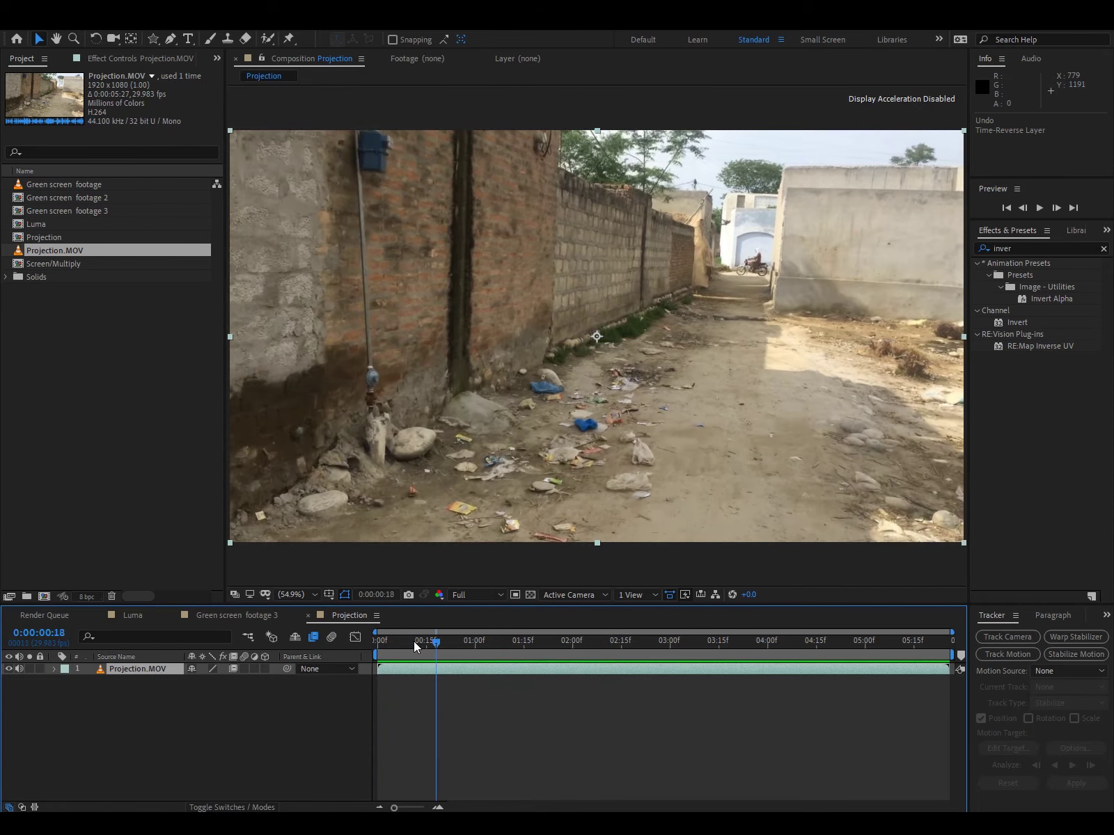
right_click(154, 671)
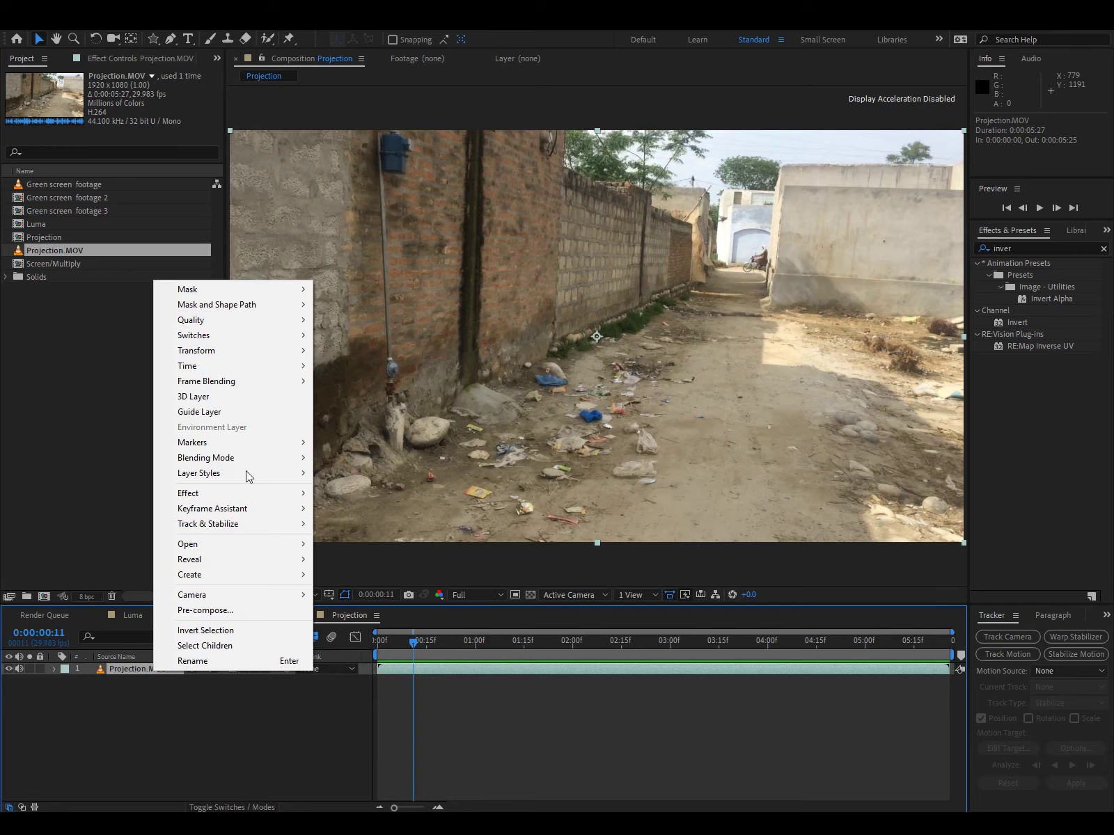
mouse_move(251, 368)
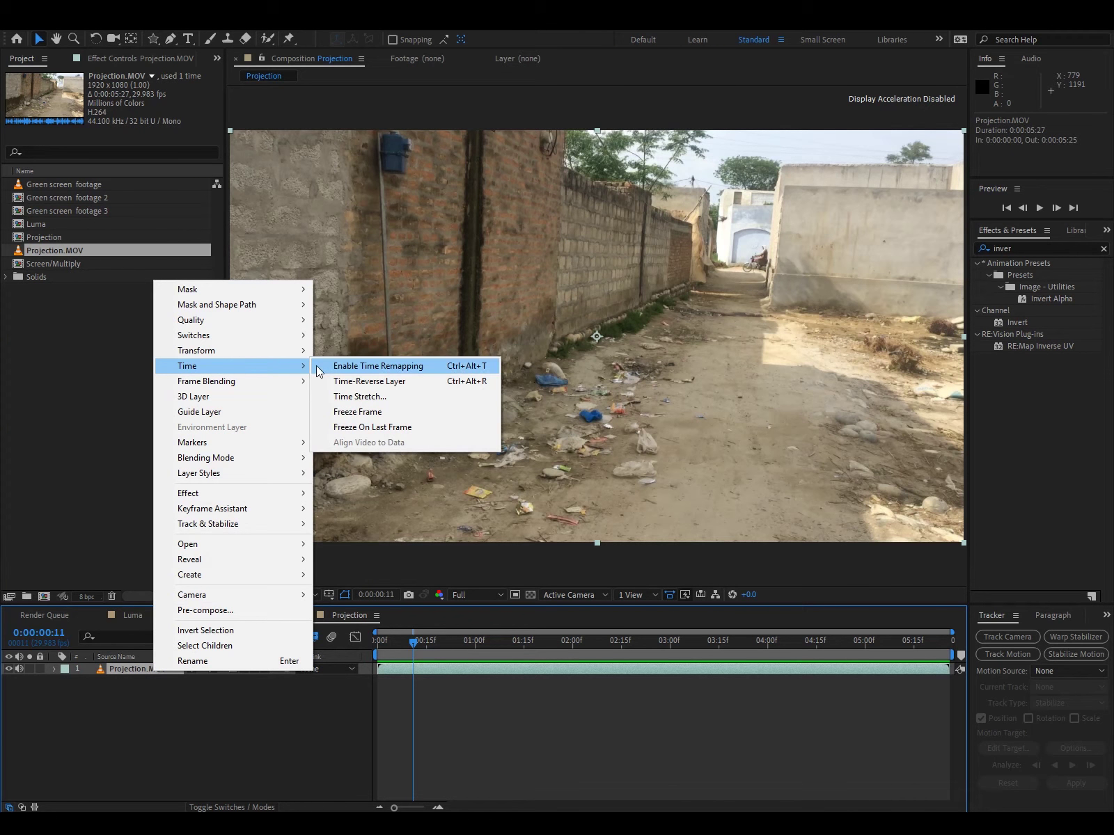
click(362, 366)
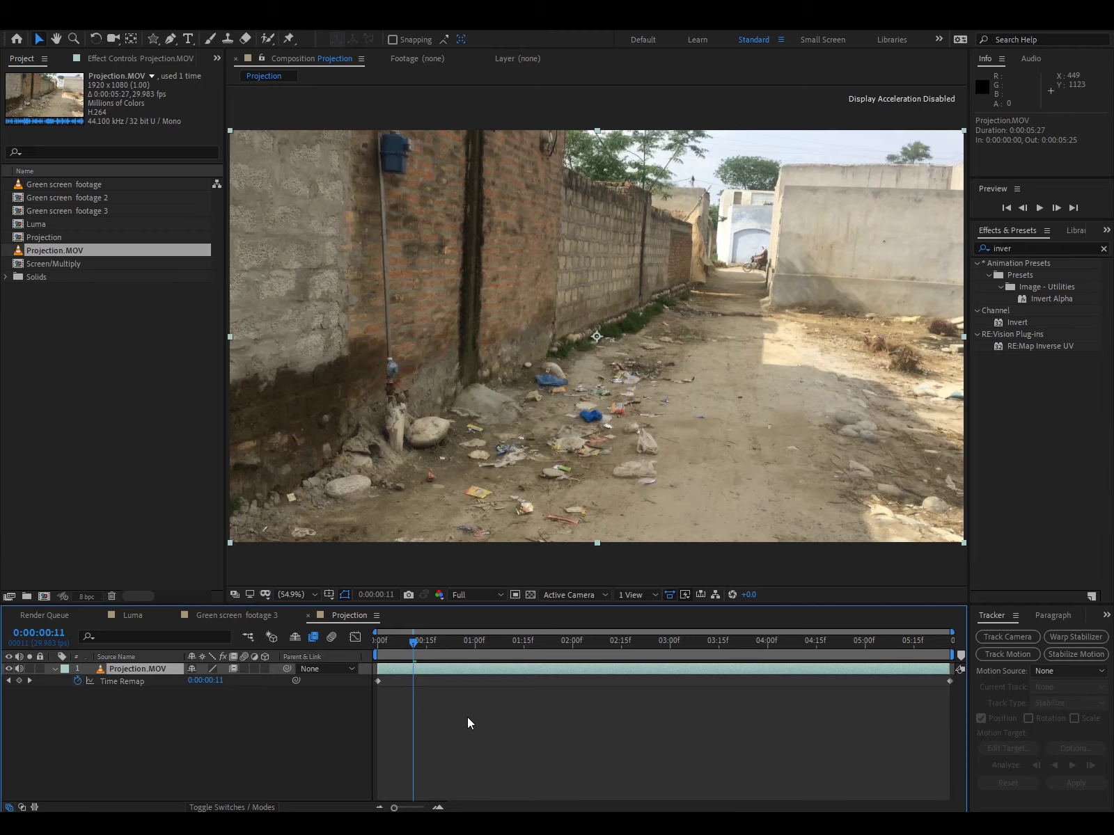
Step: Add Time Remap keyframes to the Projection.MOV layer at 0:00:00:20, 0:00:02:01, 0:00:02:25, 0:00:03:28 and 0:00:04:27
drag(415, 644, 378, 643)
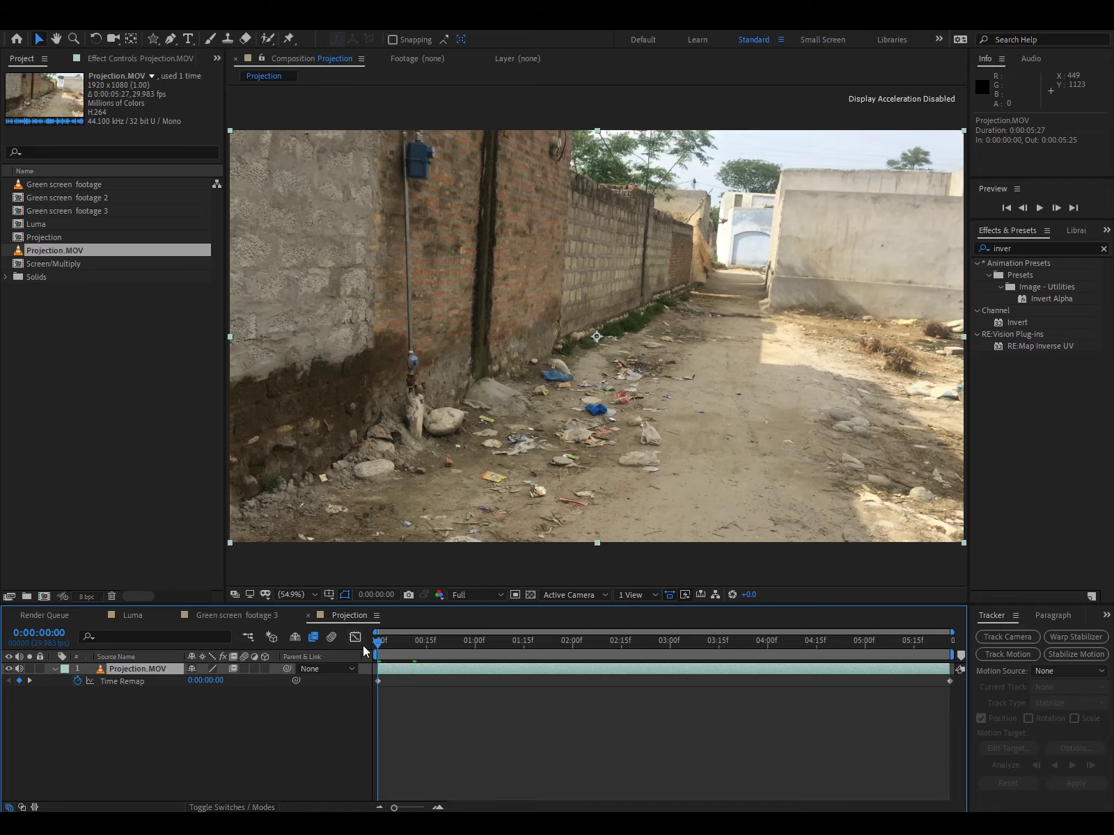
drag(374, 643, 441, 643)
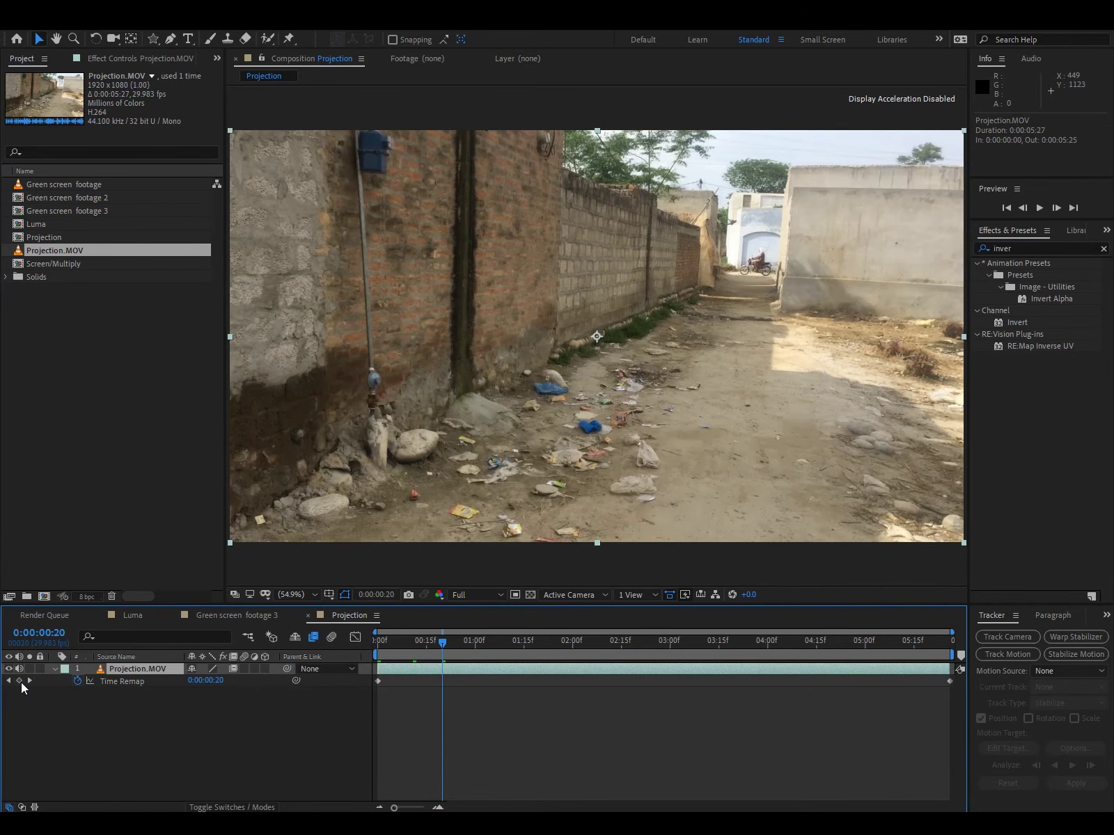
click(20, 683)
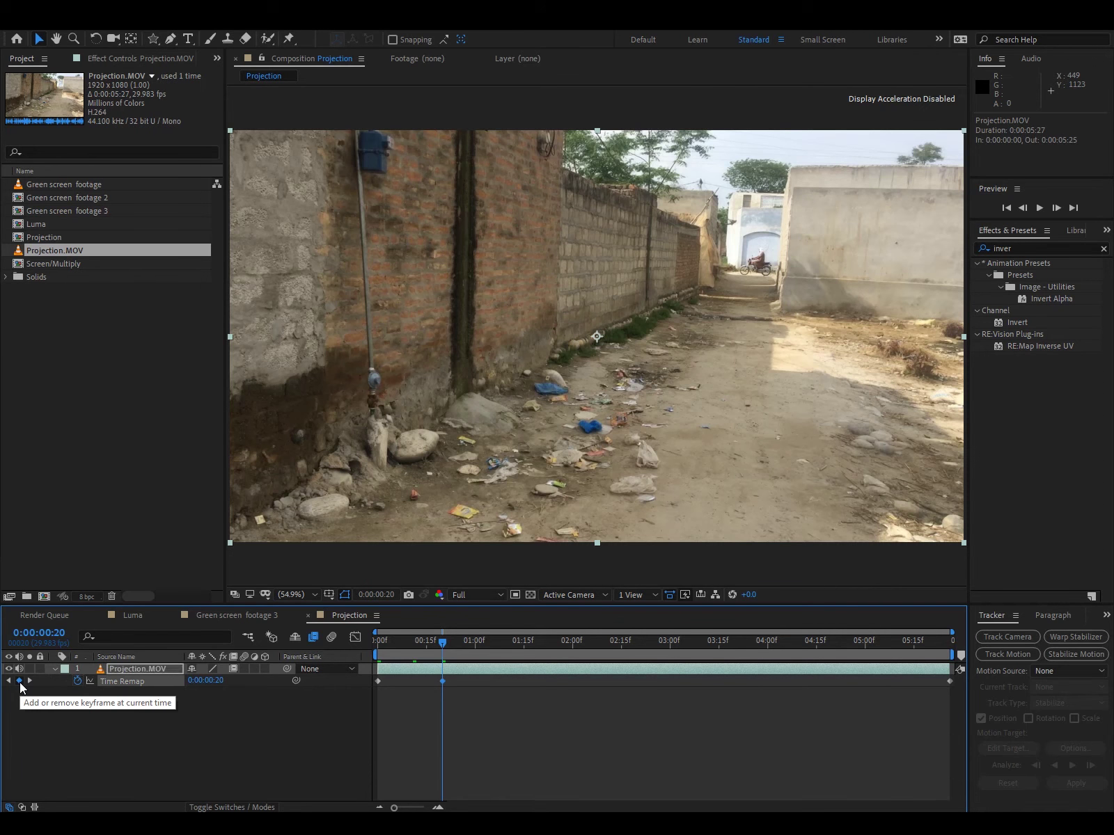
drag(445, 647, 577, 659)
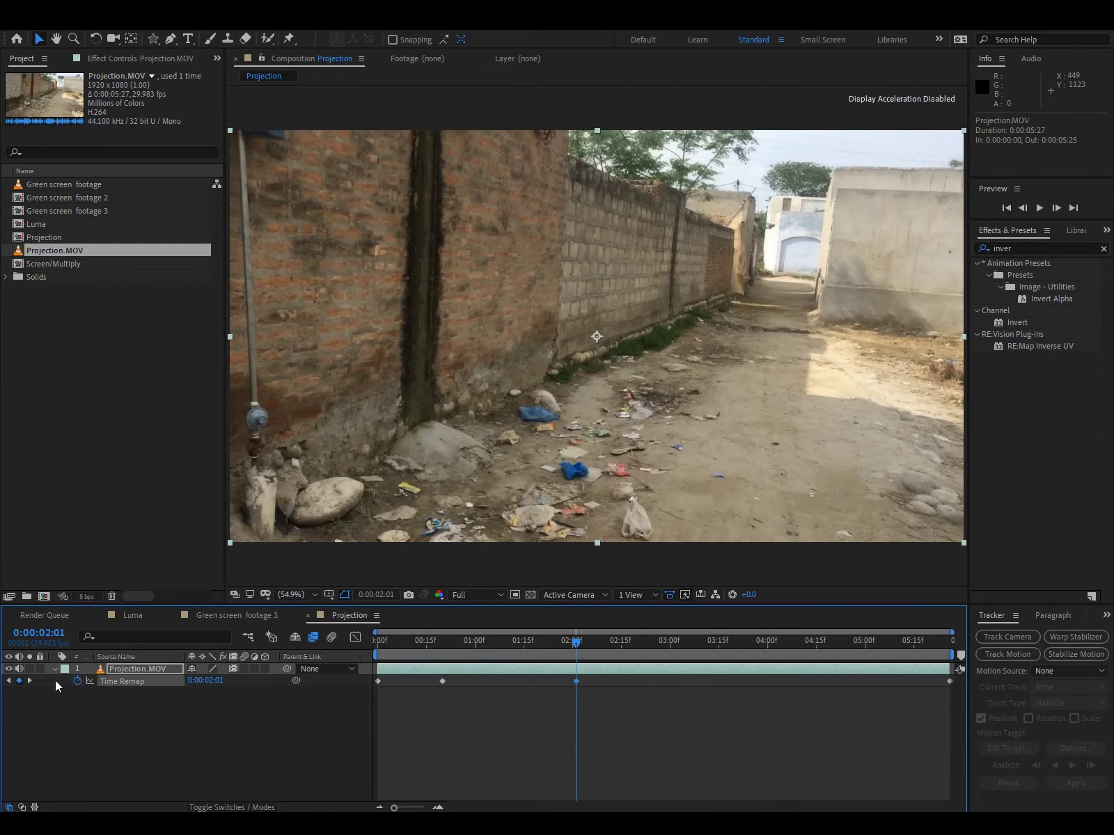
drag(578, 645, 655, 647)
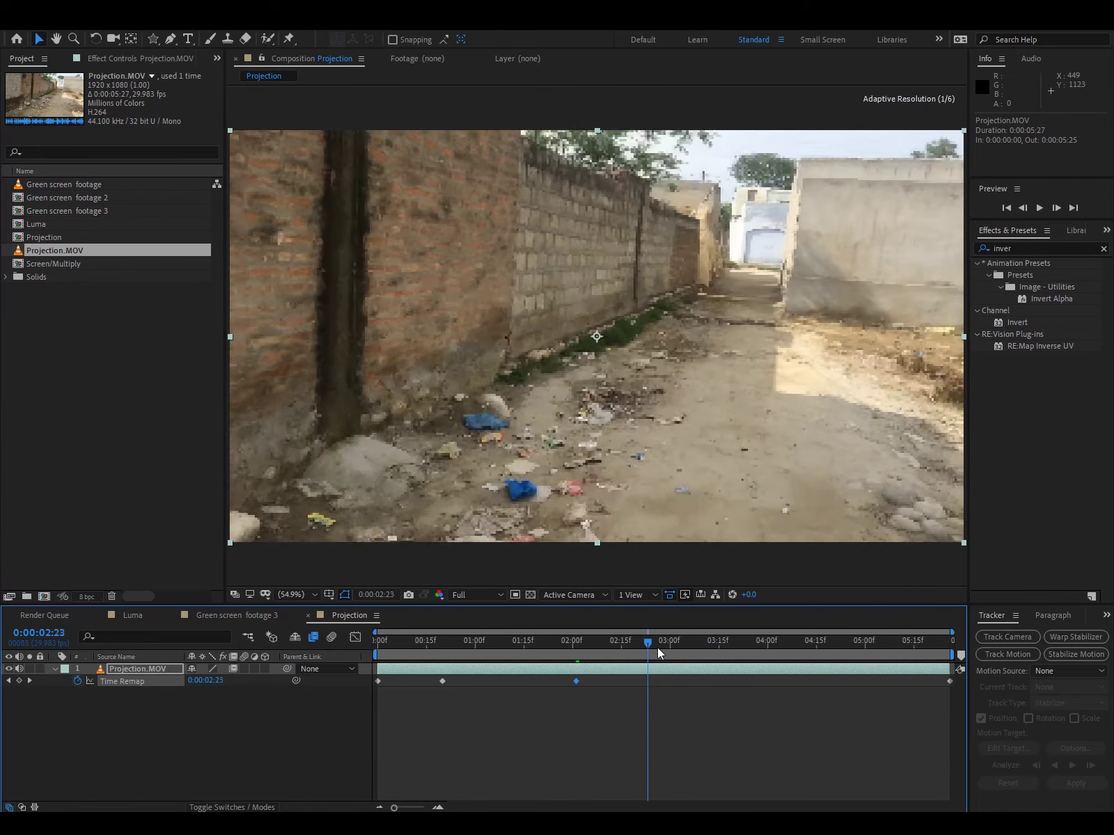
click(20, 680)
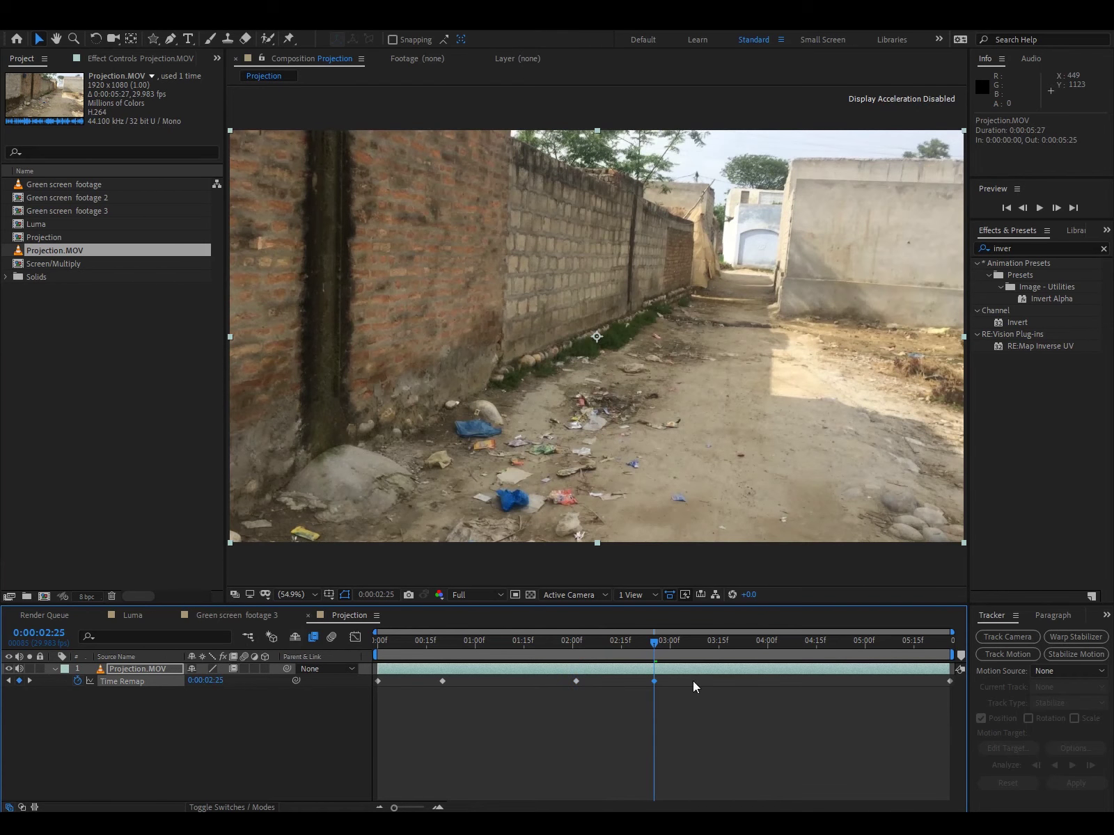
drag(661, 646, 761, 647)
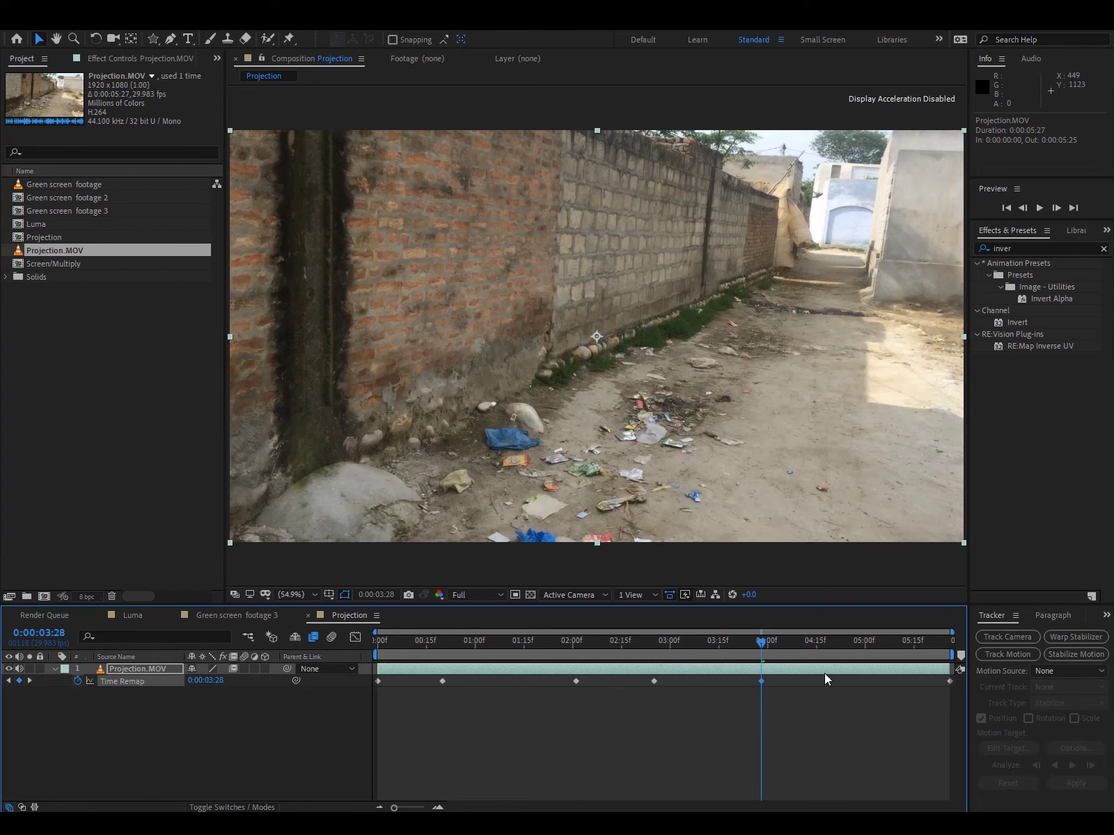
drag(759, 645, 855, 646)
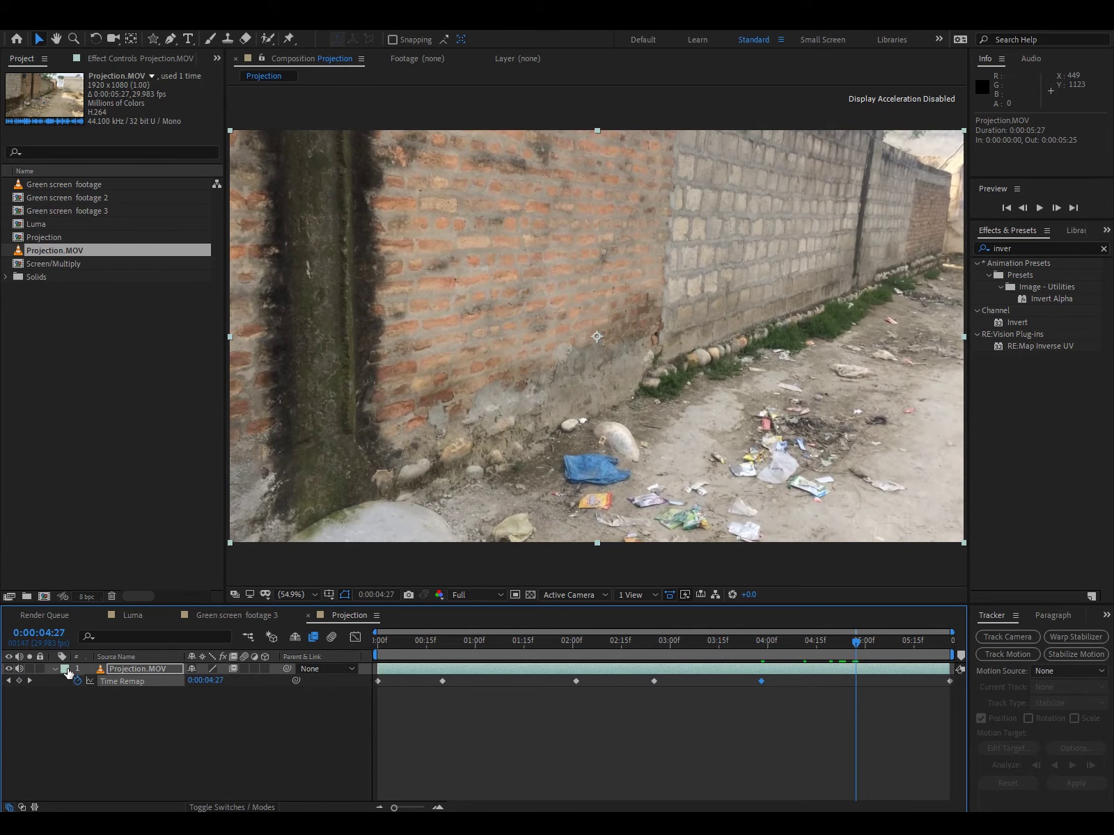
click(19, 681)
Step: Move the second Time Remap keyframe to 0:00:00:11, the third to about 0:00:02:18, the fifth to about 0:00:04:17 and the sixth to 0:00:04:23
drag(443, 682, 440, 681)
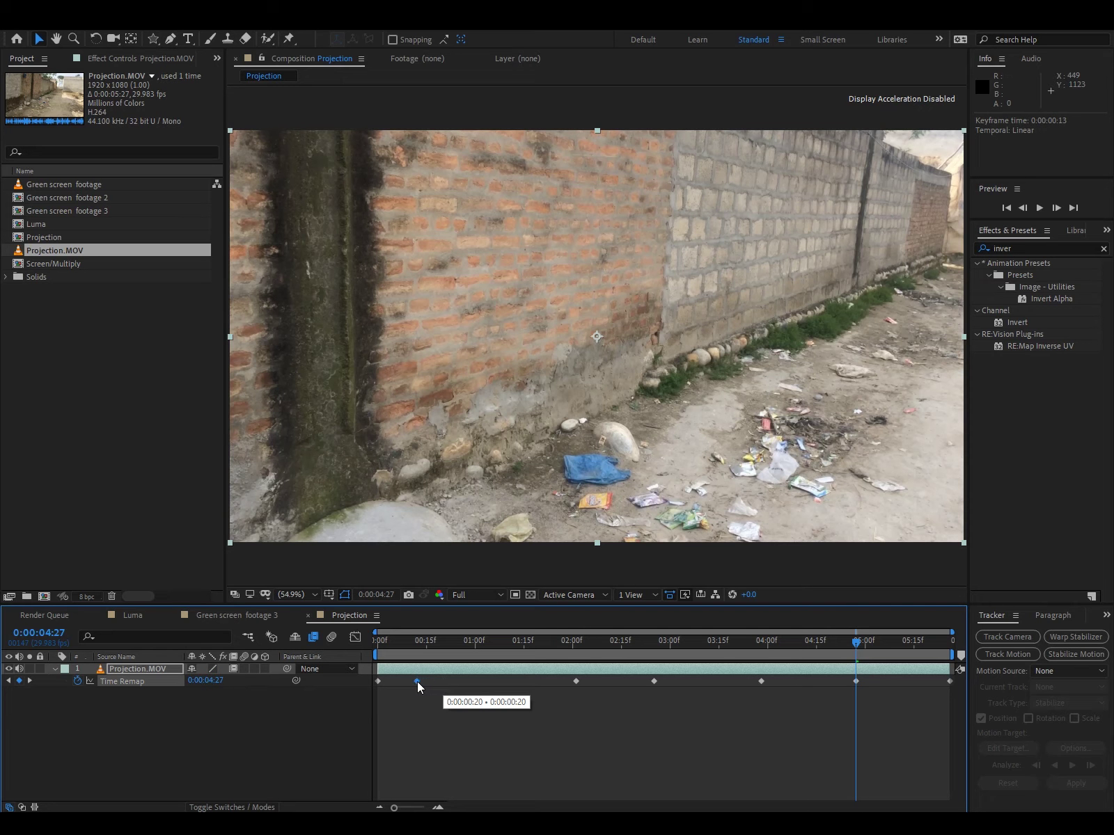
drag(413, 682, 412, 680)
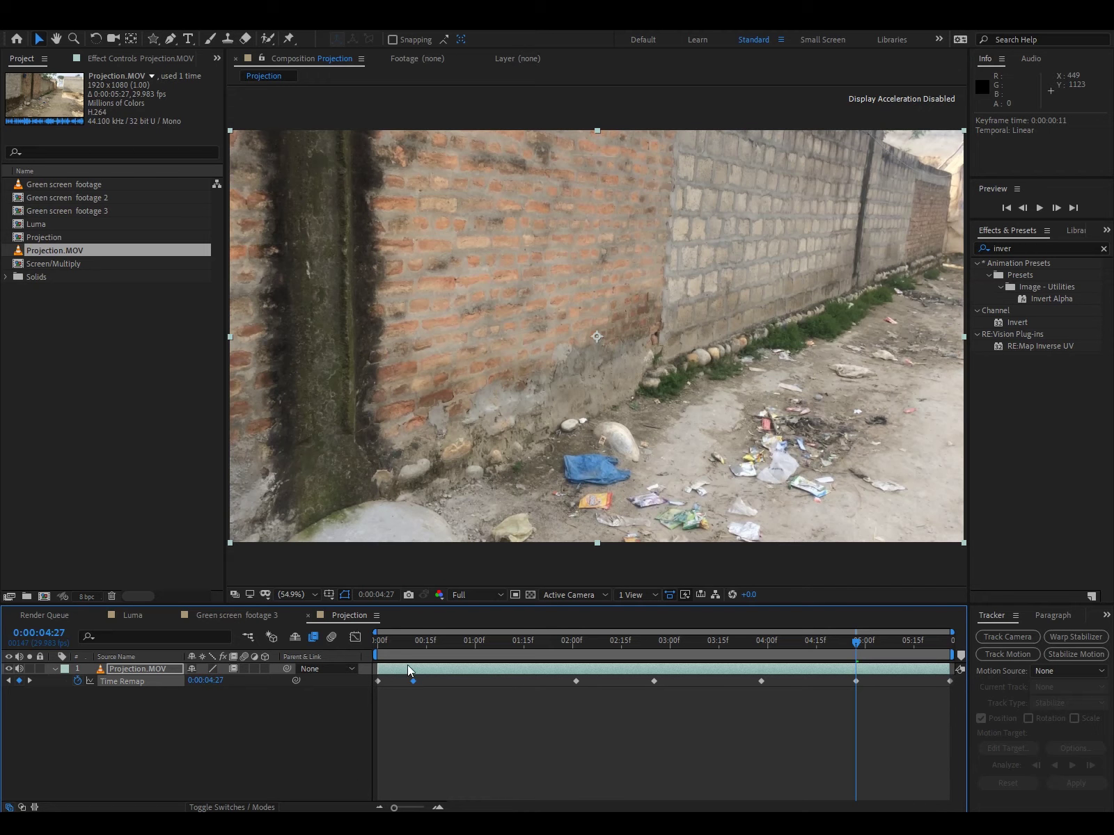
click(575, 682)
drag(626, 684, 631, 684)
drag(764, 683, 847, 685)
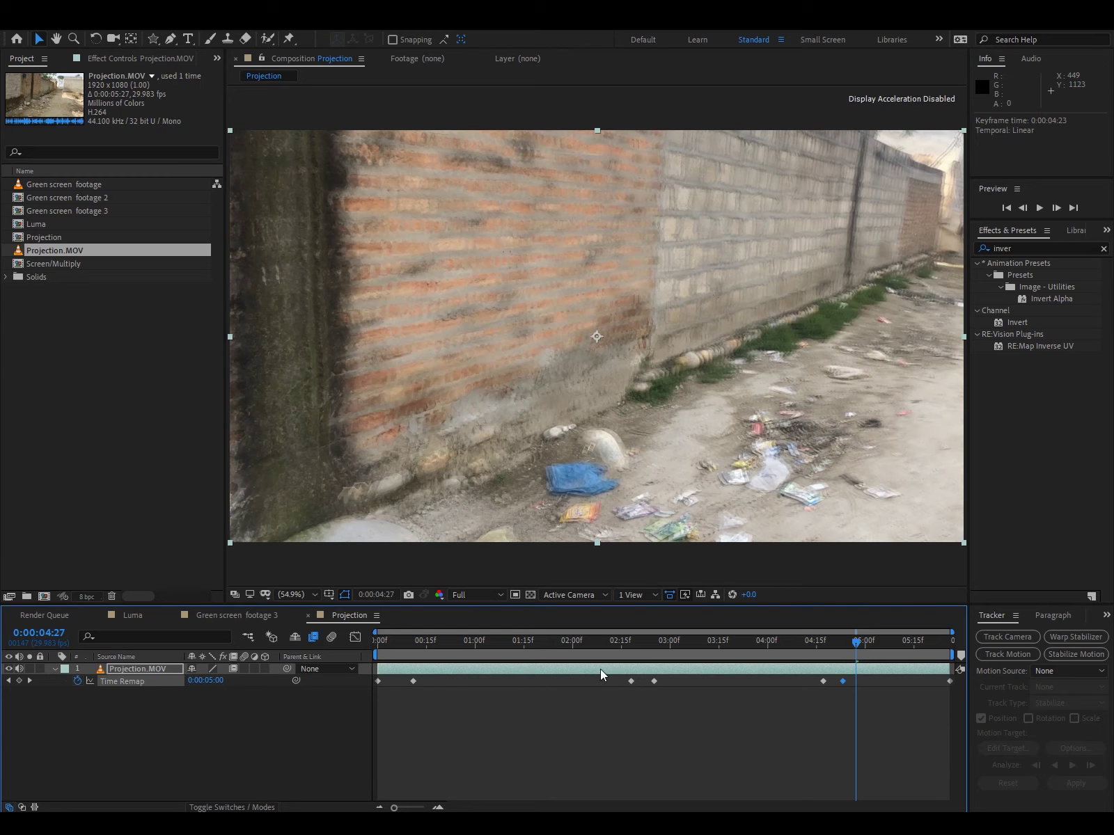
Step: Preview the time-remapped Projection.MOV layer from the start of the composition and replay it
drag(469, 643, 373, 644)
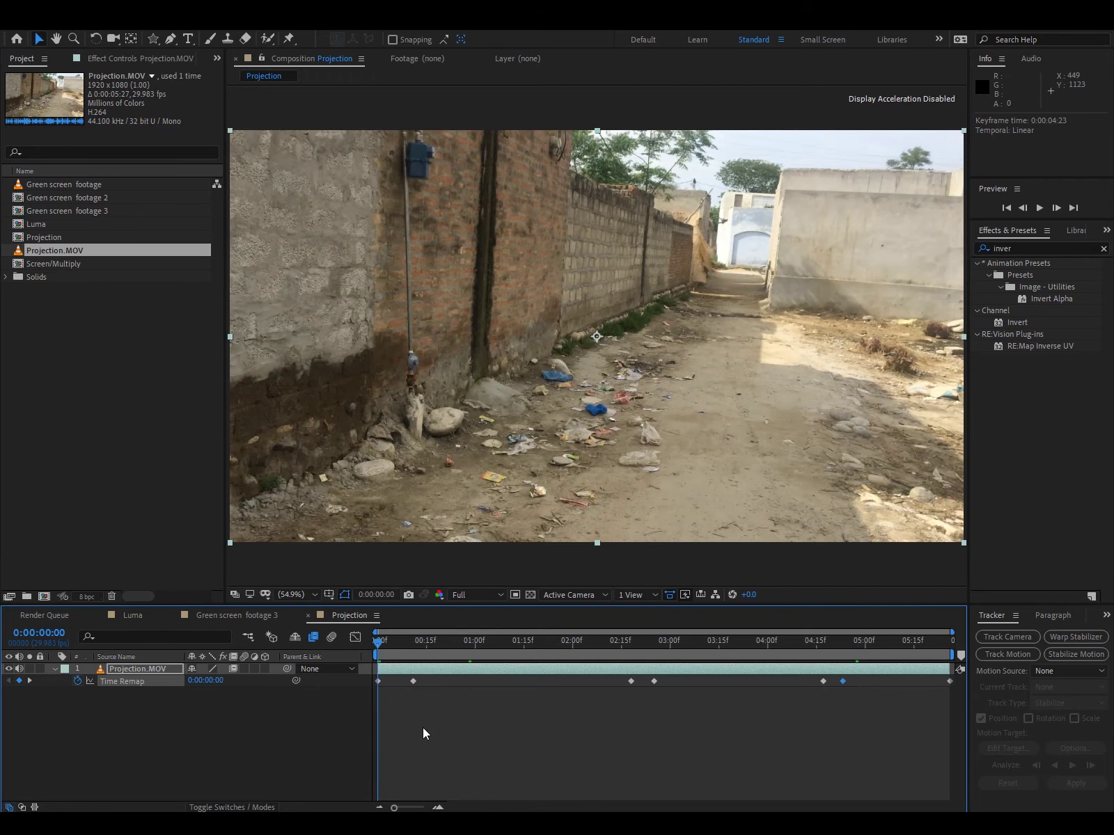
key(space)
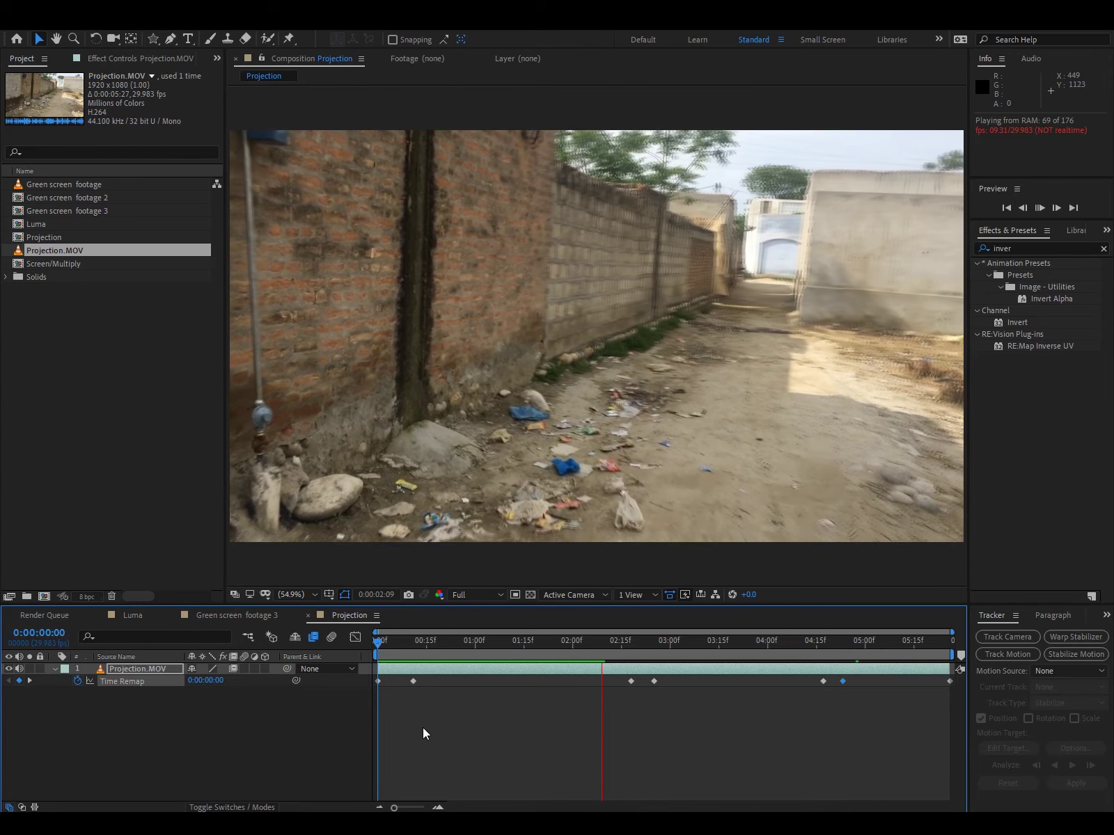
key(space)
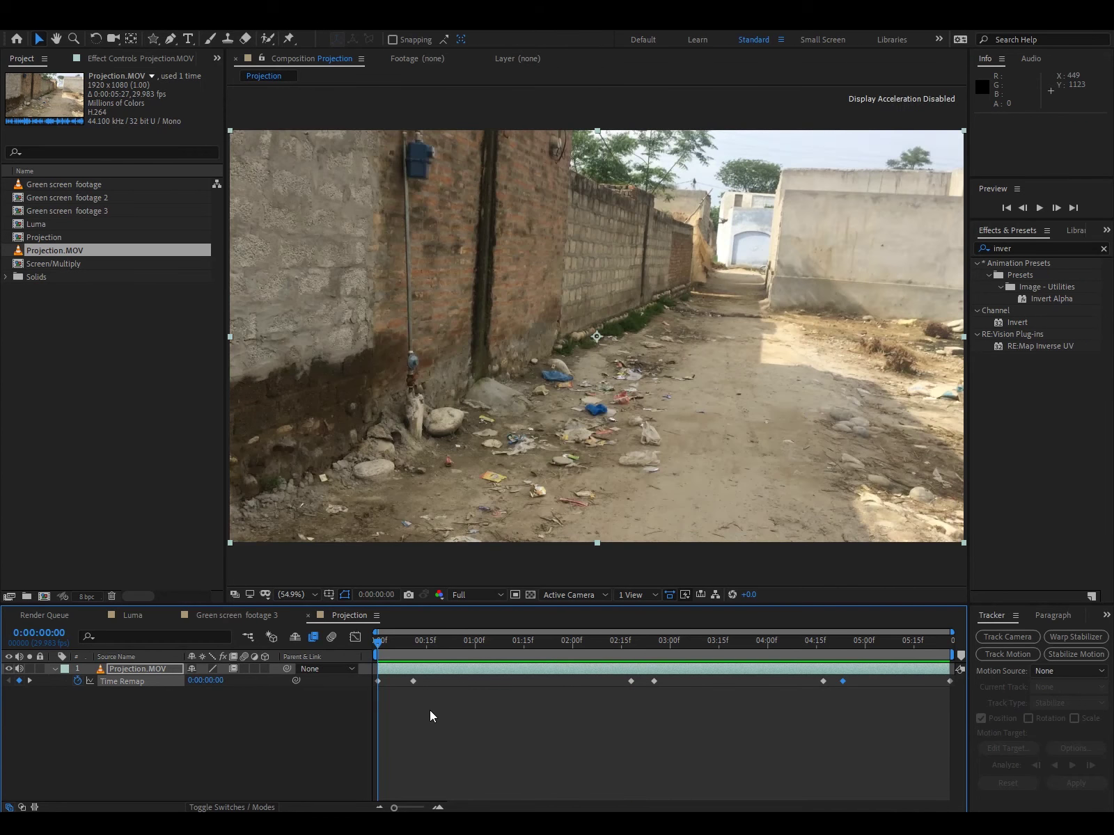
key(space)
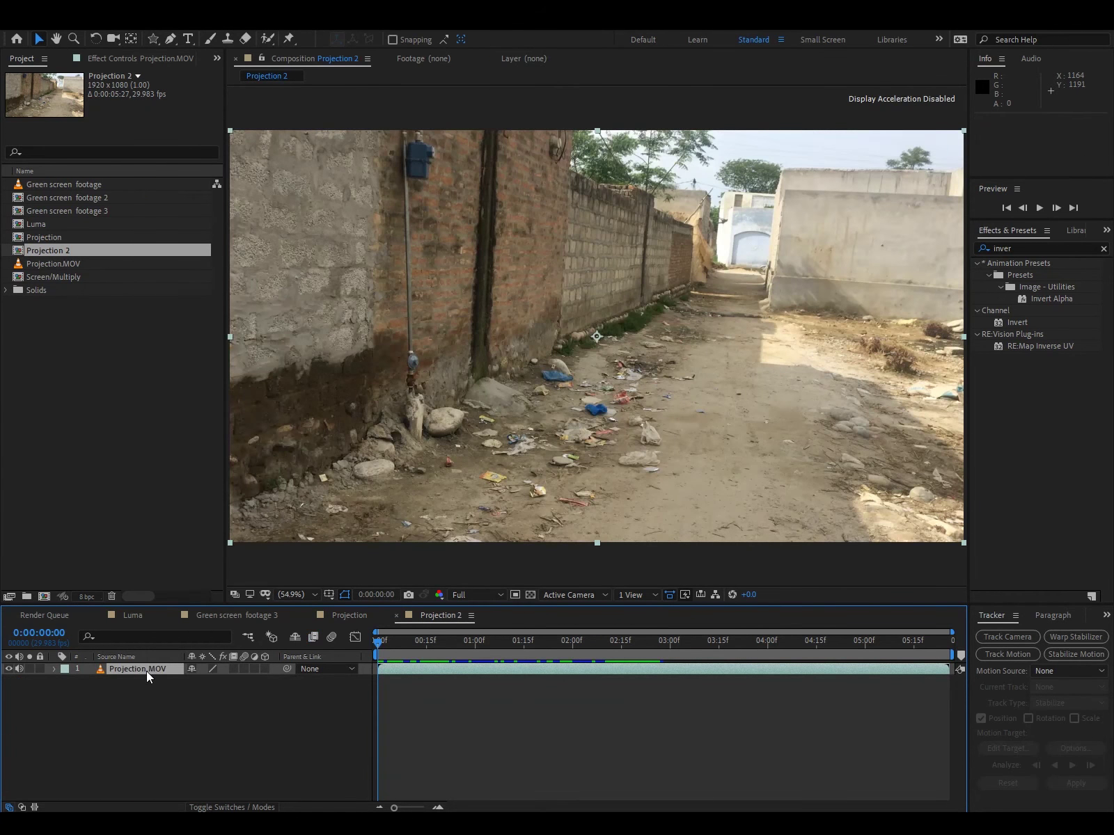
Step: Apply Freeze Frame to the Projection.MOV layer in the Projection 2 composition at 0:00:00:00
right_click(146, 672)
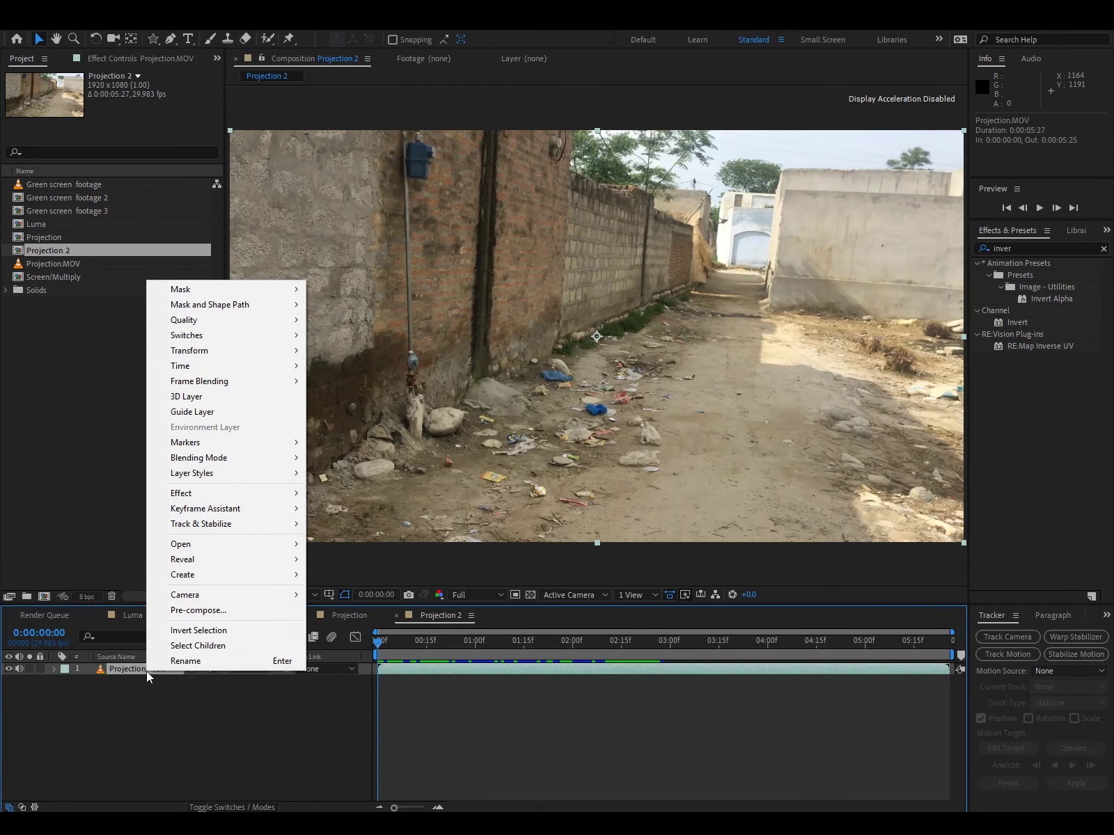
mouse_move(254, 372)
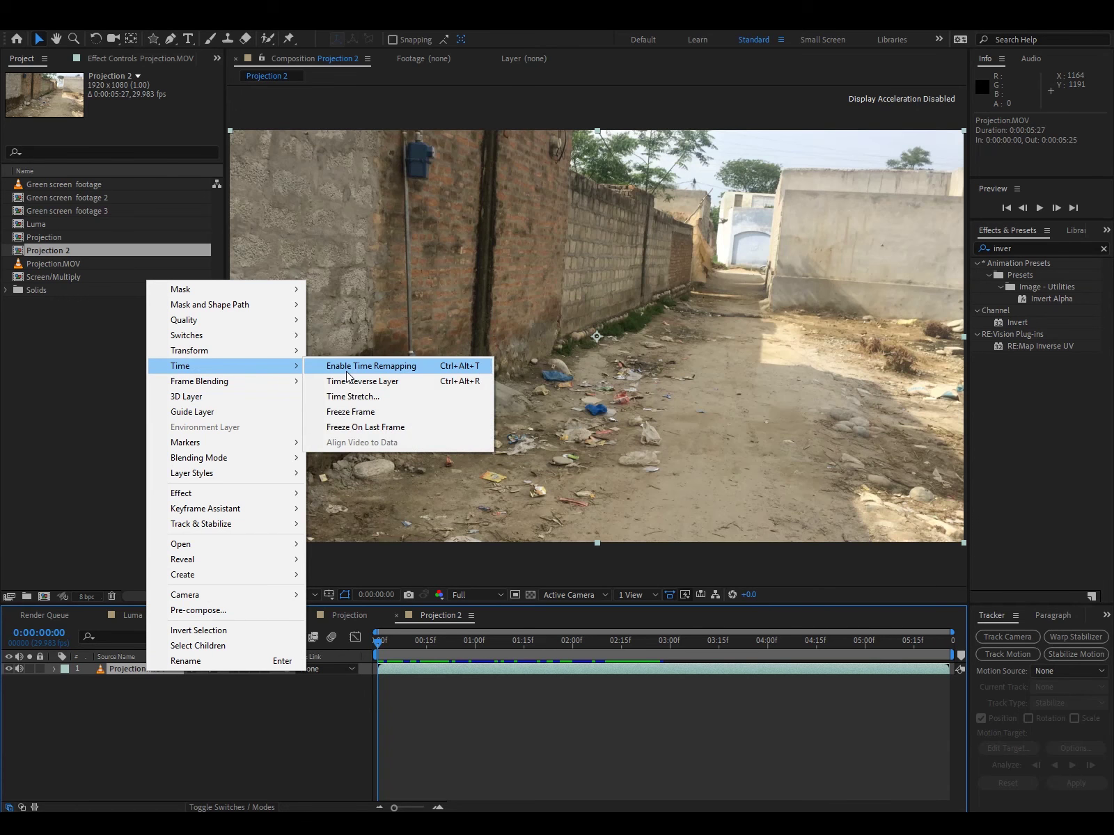
click(358, 412)
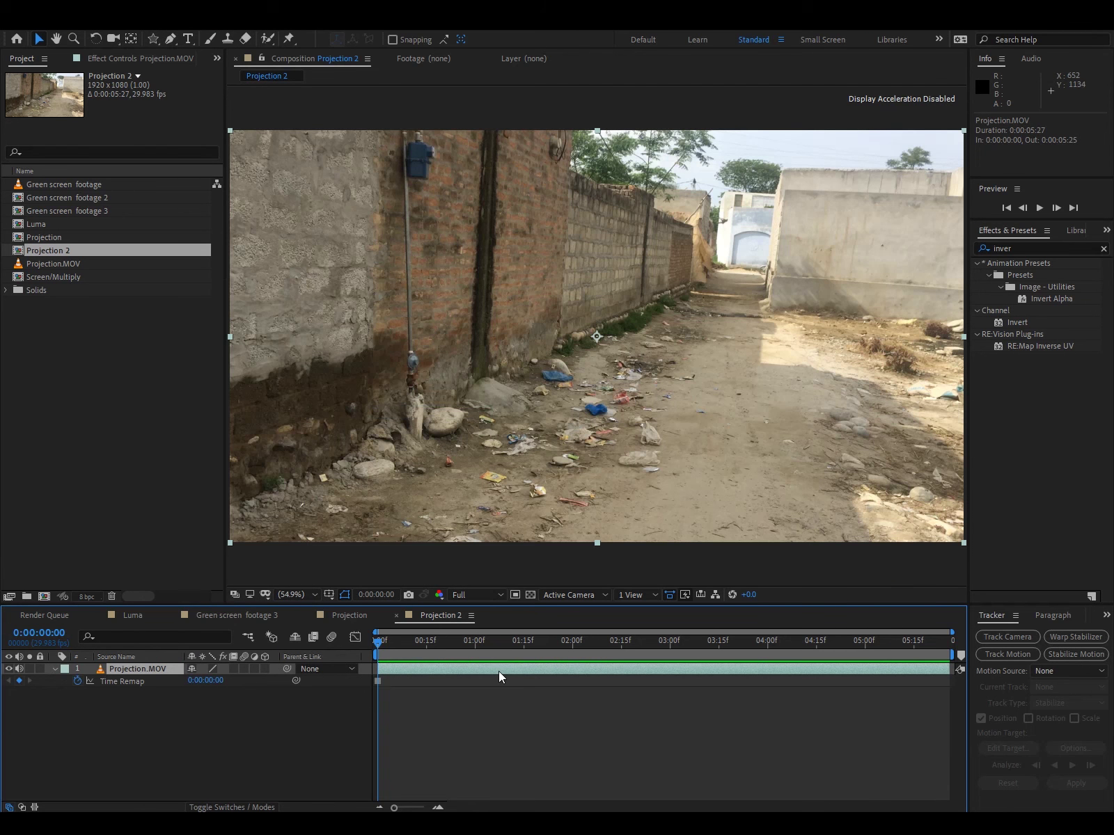
Step: Play the Projection 2 composition from the start to check the frozen frame, and stop the preview
drag(385, 640, 374, 671)
key(space)
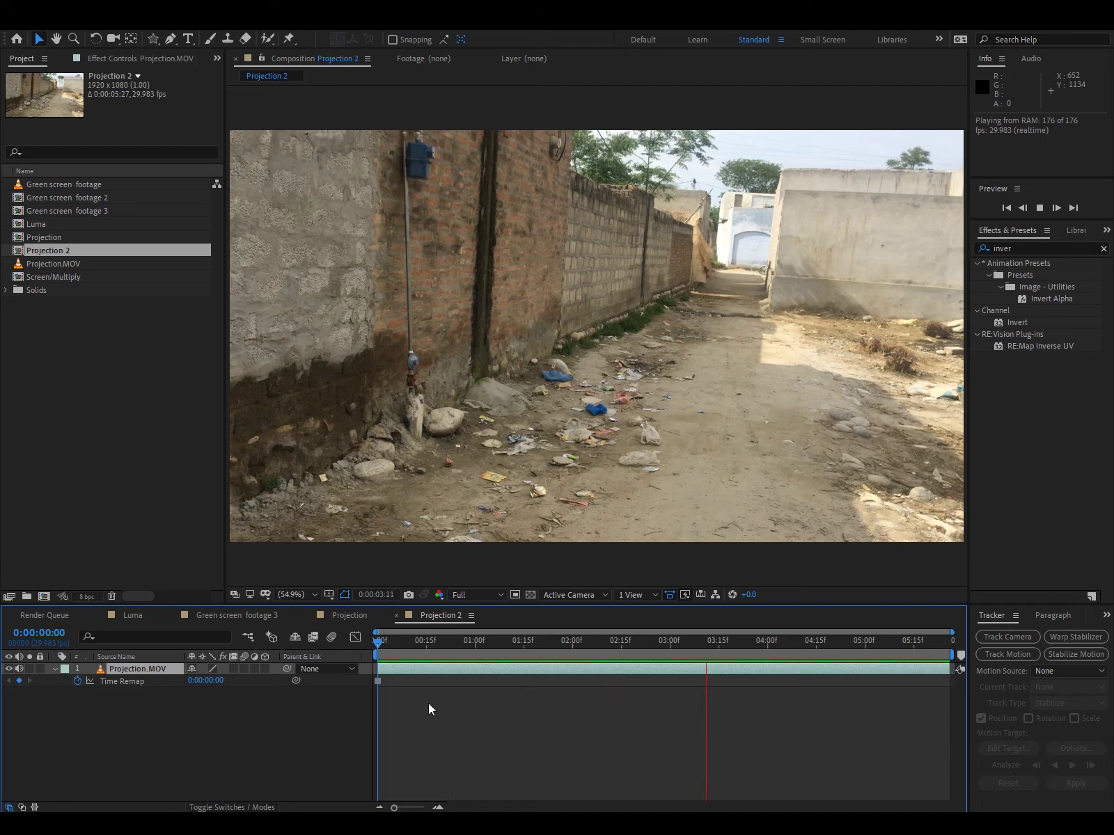
click(843, 643)
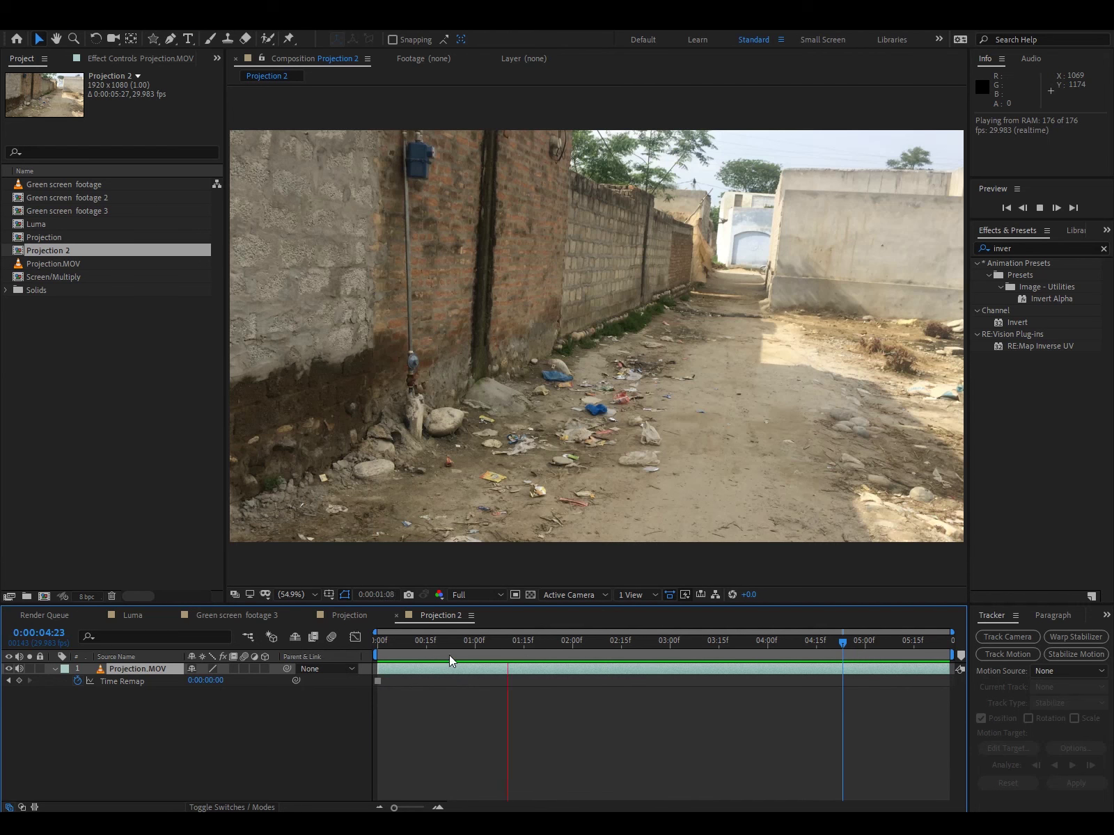
click(548, 552)
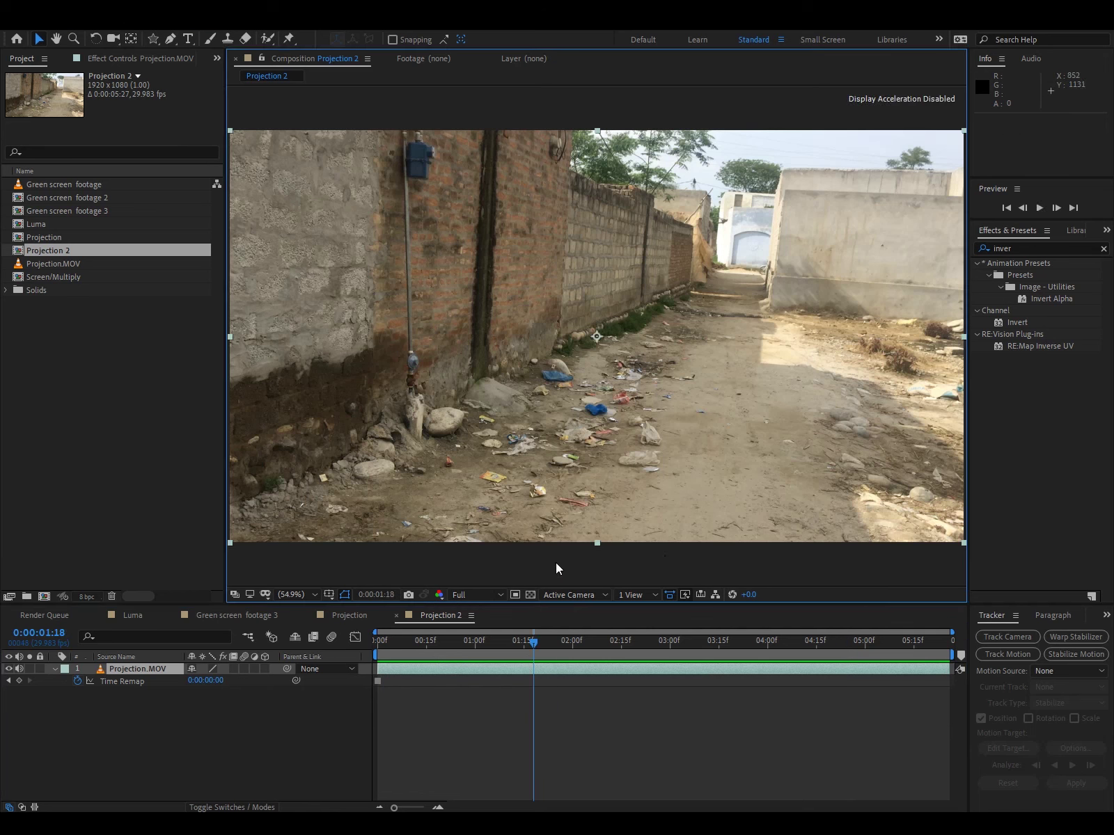